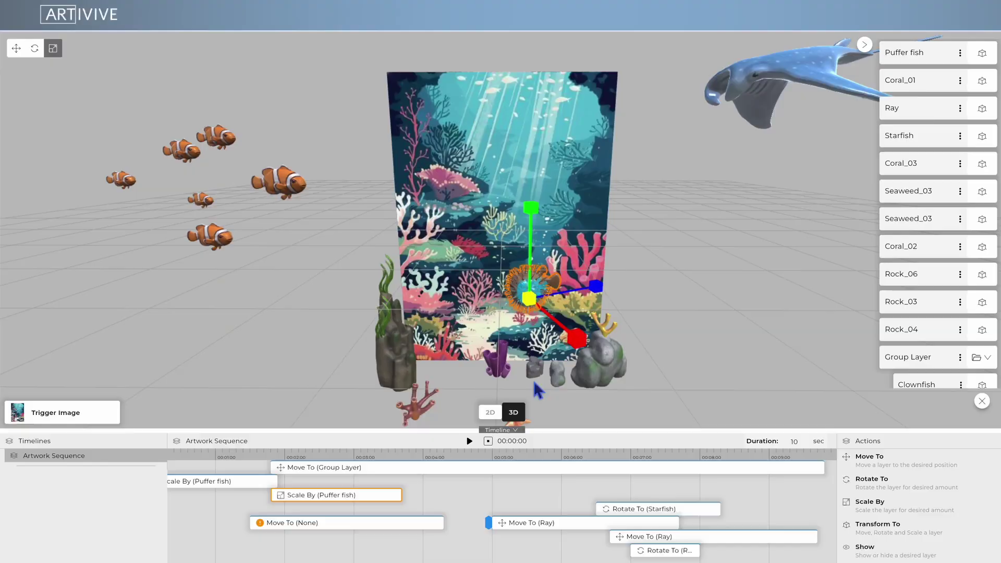
Step: Play the underwater scene's Artwork Sequence from its opening seconds to preview the layer animations
{"action": "left_click_drag", "start_coordinate": [168, 459], "coordinate": [181, 459]}
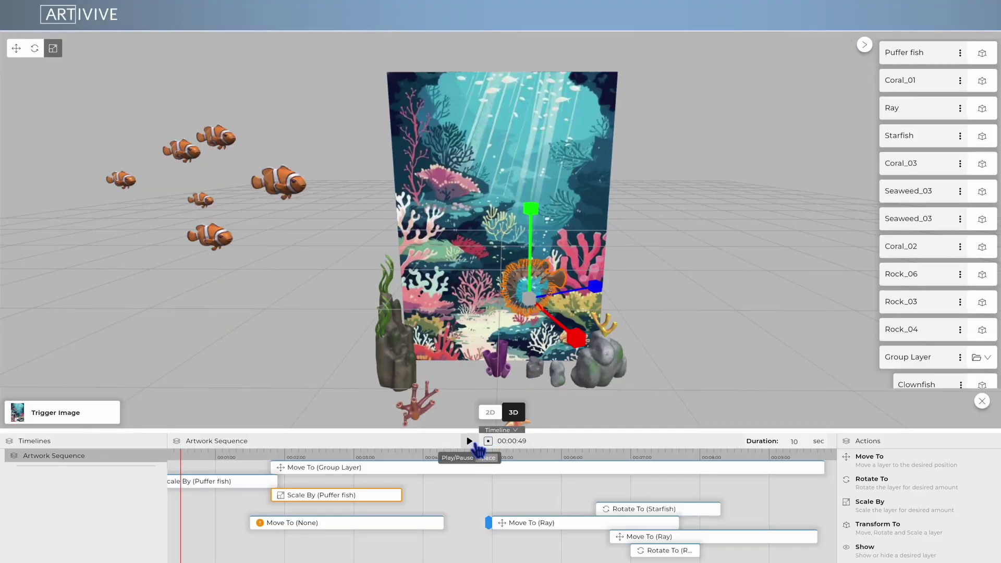
{"action": "left_click", "coordinate": [477, 446]}
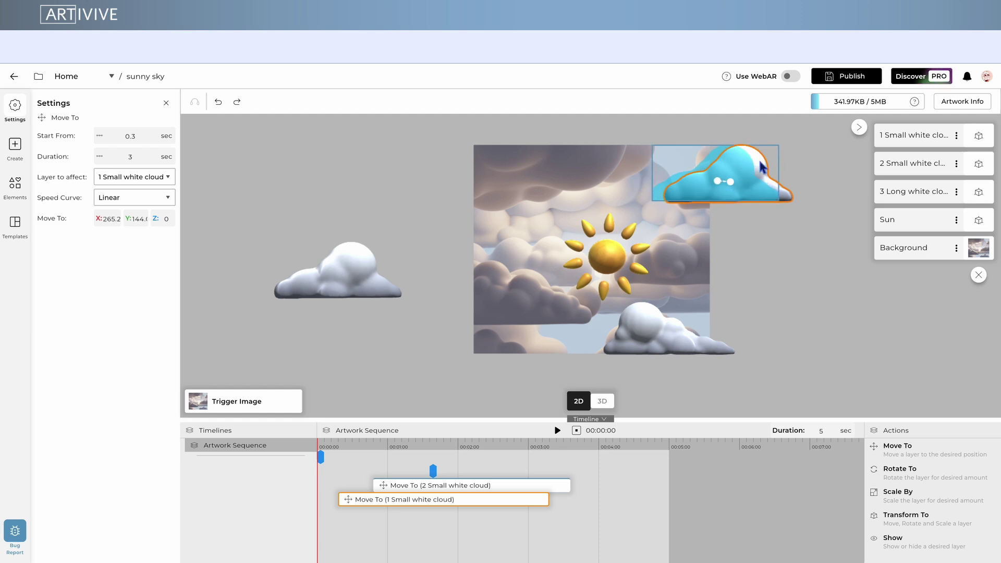
Step: Adjust the end point of 1 Small white cloud's move and give 3 Long white cloud a 3.2-second move starting at 1.4 s
{"action": "left_click_drag", "start_coordinate": [762, 167], "coordinate": [735, 174]}
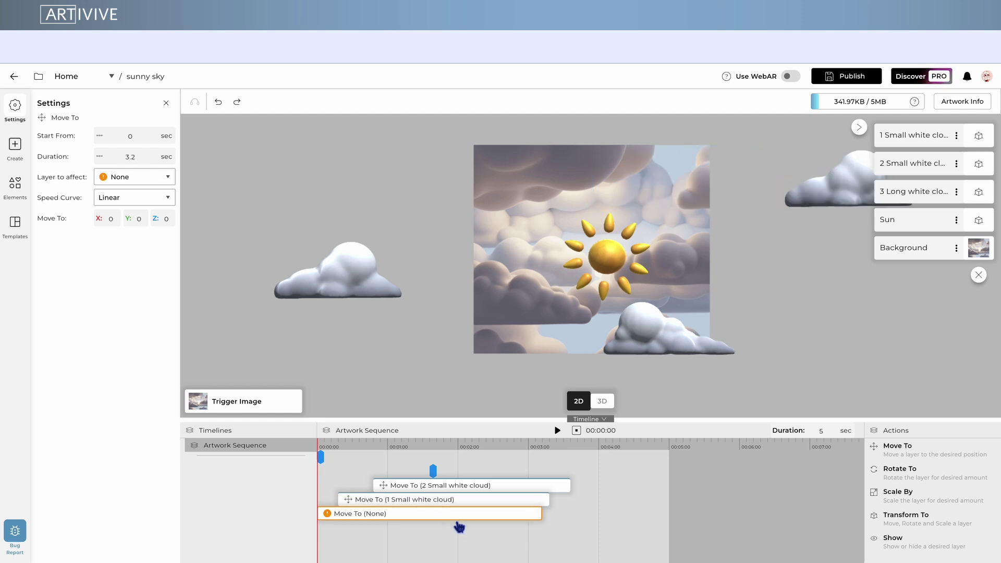
{"action": "left_click_drag", "start_coordinate": [454, 522], "coordinate": [529, 522]}
{"action": "left_click", "coordinate": [134, 177]}
{"action": "left_click", "coordinate": [134, 253]}
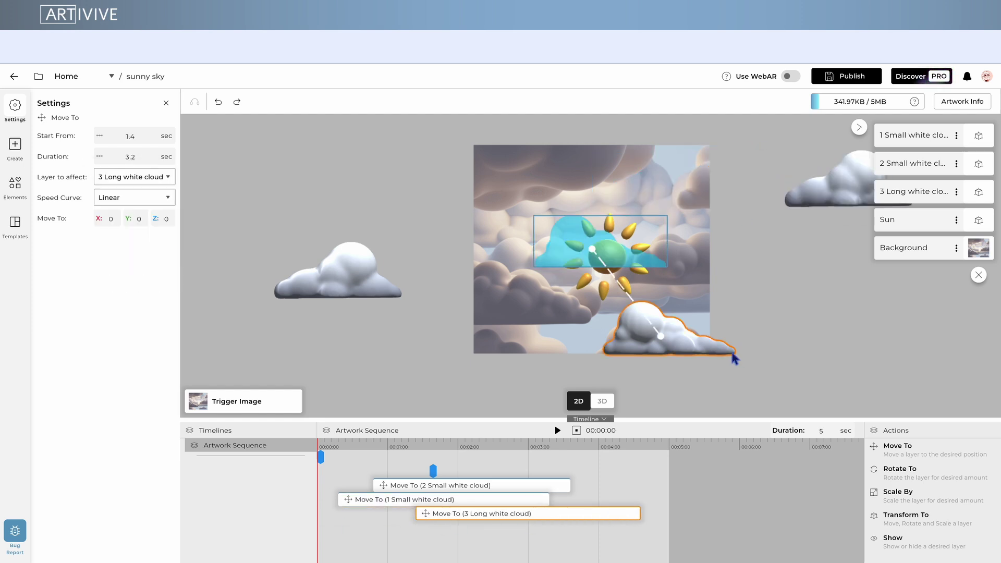
{"action": "left_click_drag", "start_coordinate": [732, 358], "coordinate": [902, 378]}
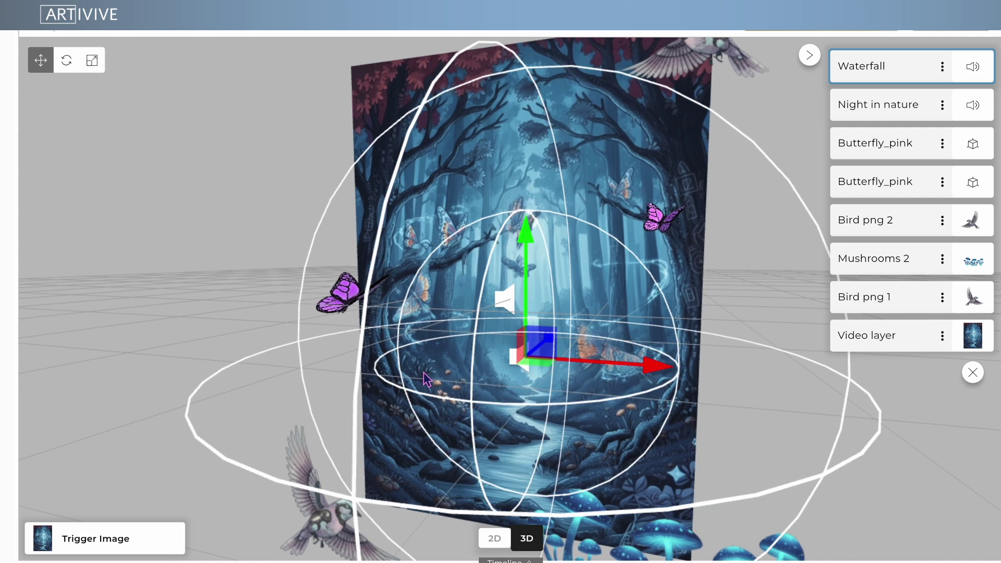
Step: Inspect the 3D forest scene and preview the ghost and mushroom animation sequence
{"action": "scroll", "coordinate": [426, 380], "scroll_direction": "up", "scroll_amount": 5}
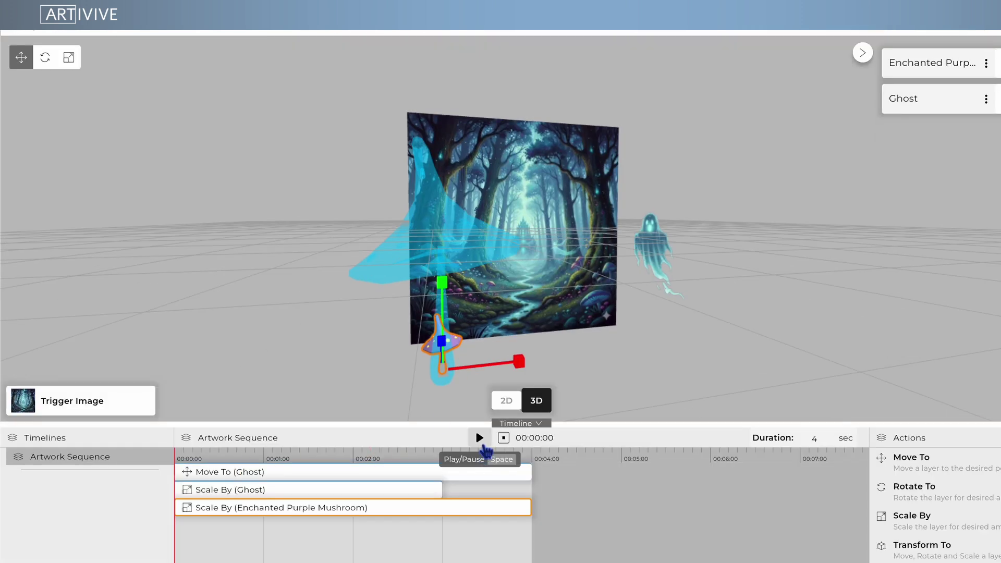
{"action": "left_click", "coordinate": [480, 438]}
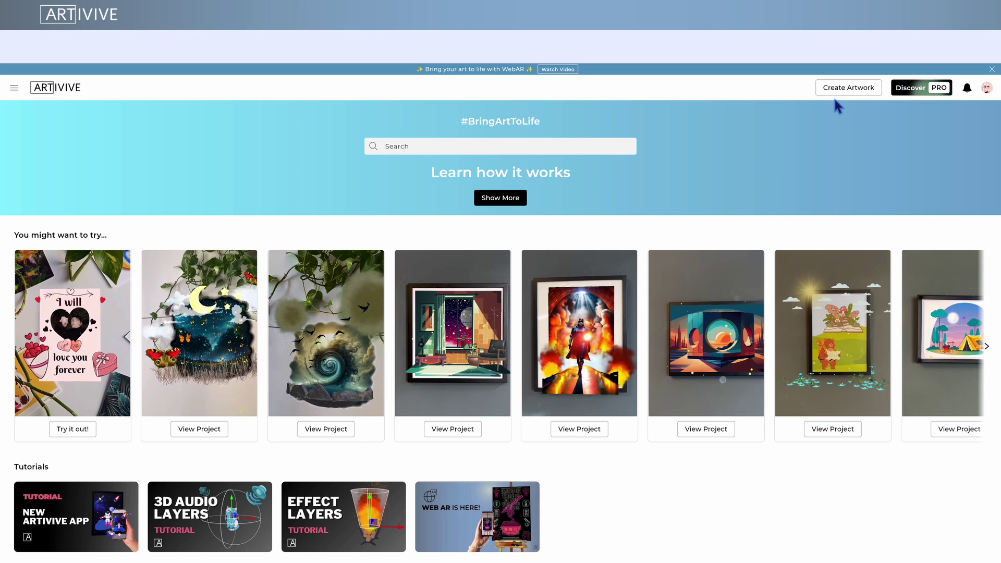
Step: Create a new artwork with the coral reef picture as its trigger image and open the elements library
{"action": "left_click", "coordinate": [847, 89]}
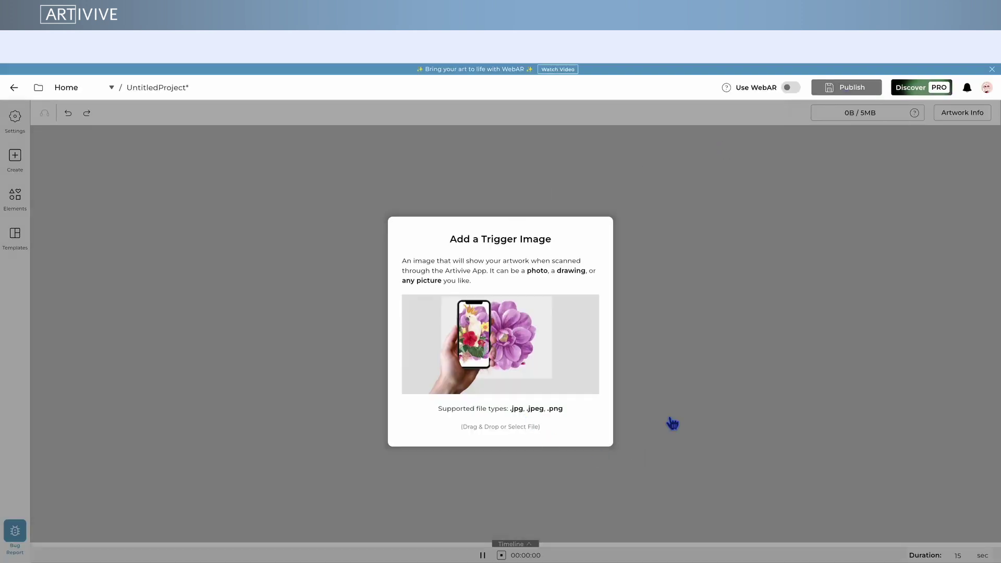
{"action": "left_click_drag", "start_coordinate": [474, 506], "coordinate": [475, 330]}
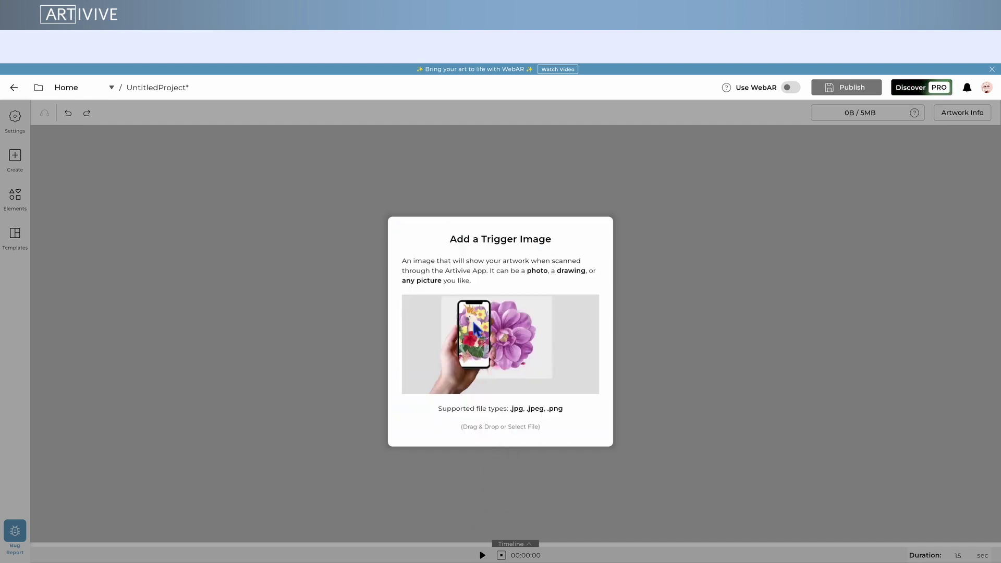
{"action": "left_click", "coordinate": [15, 197]}
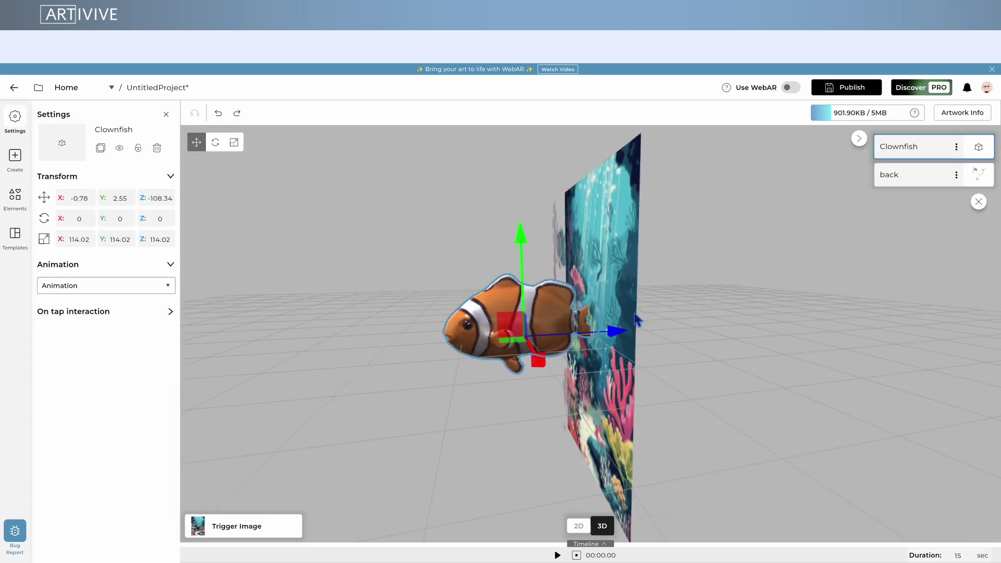
Step: Move the clownfish out in front of the picture to Z -213.58 and rotate it to 259.19 about Y
{"action": "left_click_drag", "start_coordinate": [618, 334], "coordinate": [561, 350]}
{"action": "left_click", "coordinate": [216, 143]}
{"action": "left_click_drag", "start_coordinate": [386, 402], "coordinate": [557, 289]}
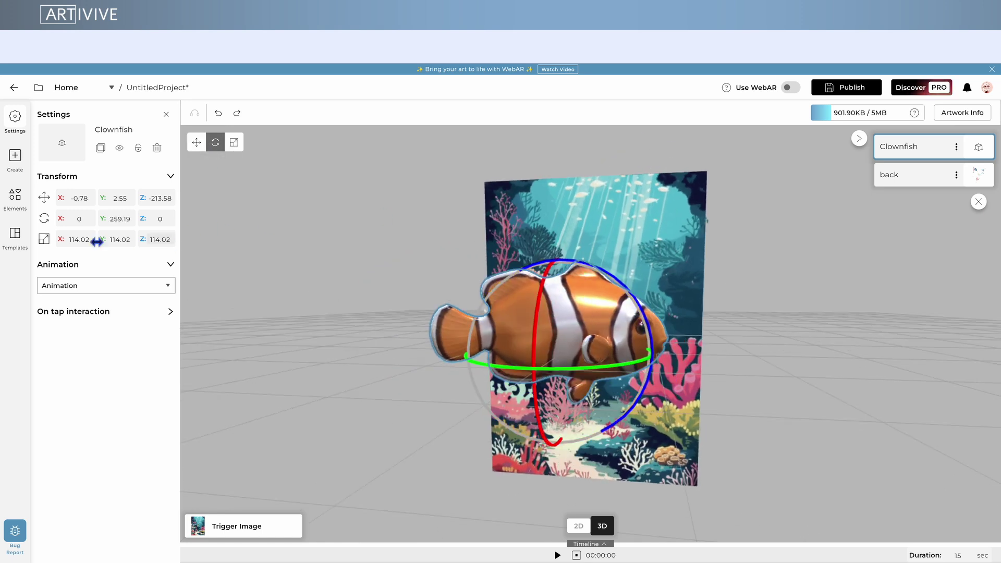
Step: Show the layer types that can be created, and expand the timeline with its duration set to 10 seconds
{"action": "left_click", "coordinate": [15, 233]}
{"action": "left_click", "coordinate": [15, 163]}
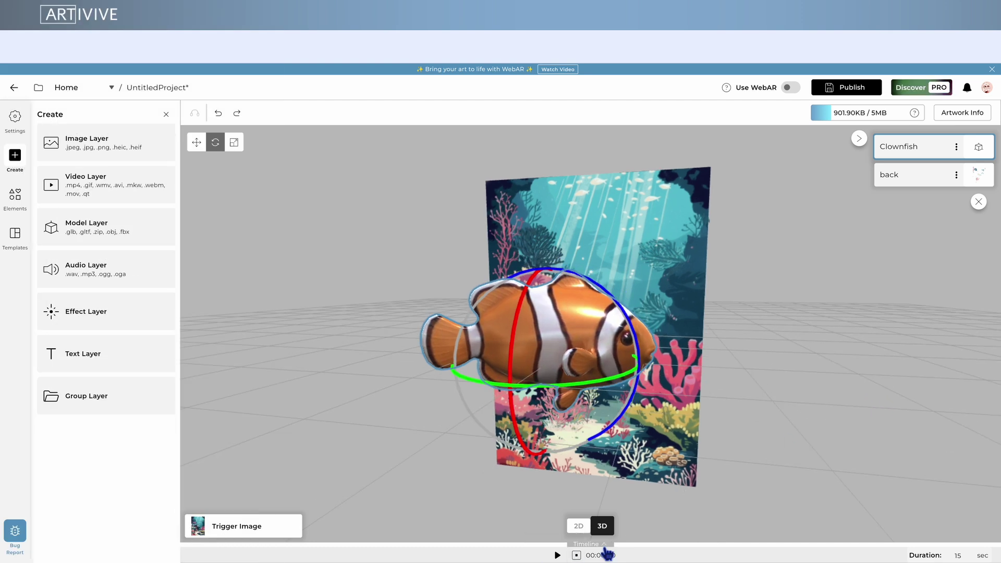
{"action": "left_click", "coordinate": [604, 545]}
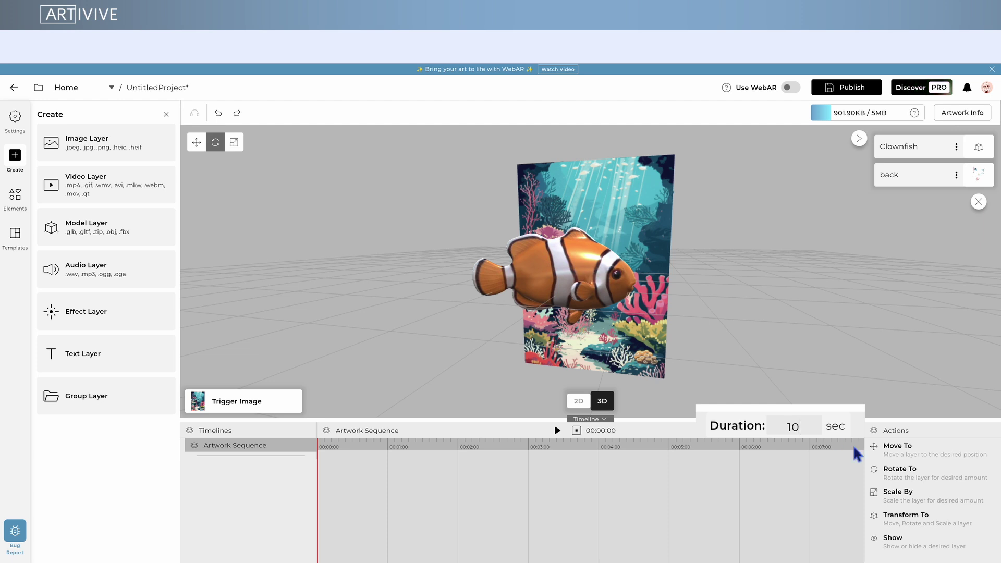
{"action": "scroll", "coordinate": [727, 471], "scroll_direction": "right", "scroll_amount": 5}
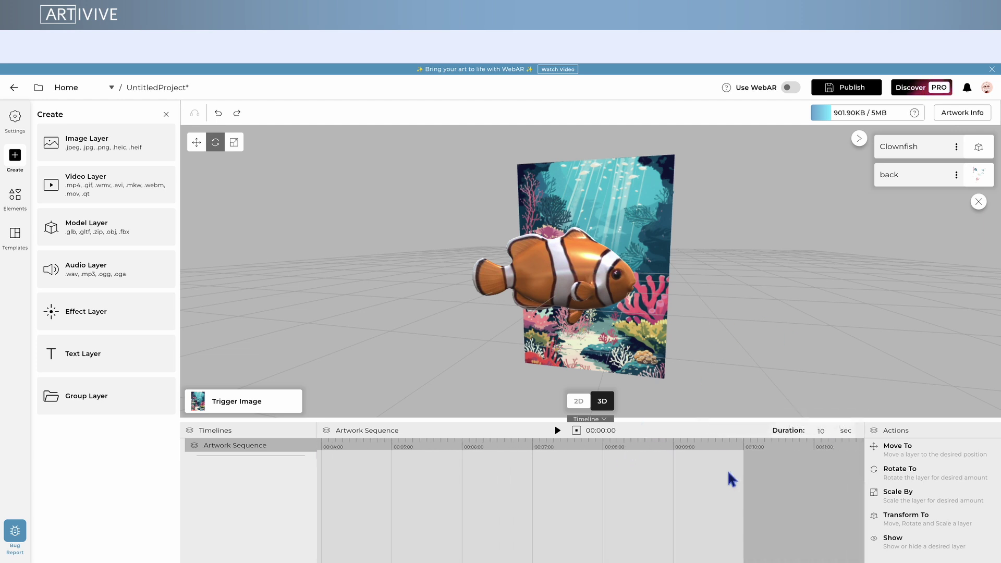
{"action": "scroll", "coordinate": [728, 471], "scroll_direction": "right", "scroll_amount": 1}
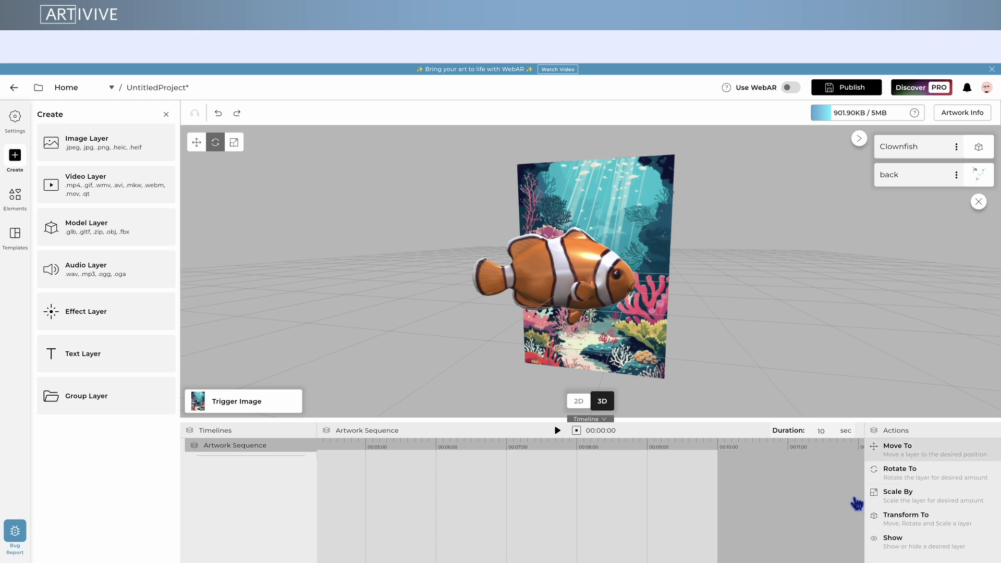
Step: Add a Move To action starting at 4.3 s and lasting 4.7 s, and preview it without an assigned layer
{"action": "left_click_drag", "start_coordinate": [898, 448], "coordinate": [372, 474]}
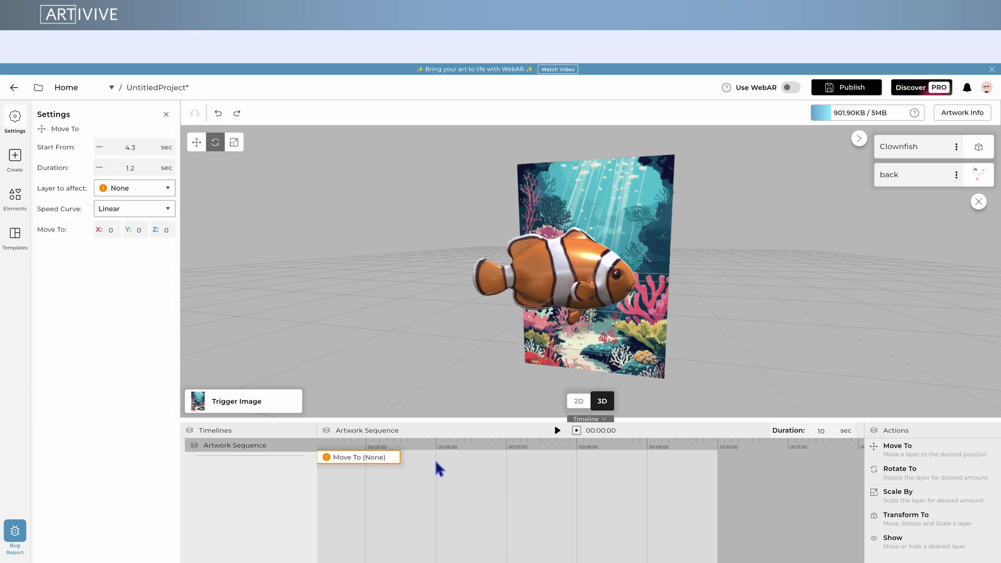
{"action": "left_click_drag", "start_coordinate": [572, 474], "coordinate": [641, 472]}
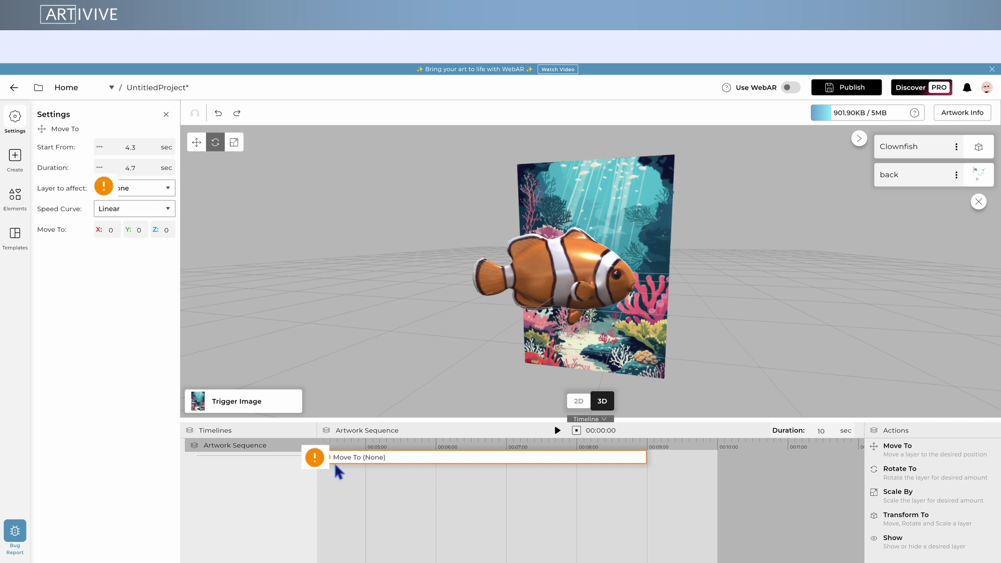
{"action": "mouse_move", "coordinate": [332, 464]}
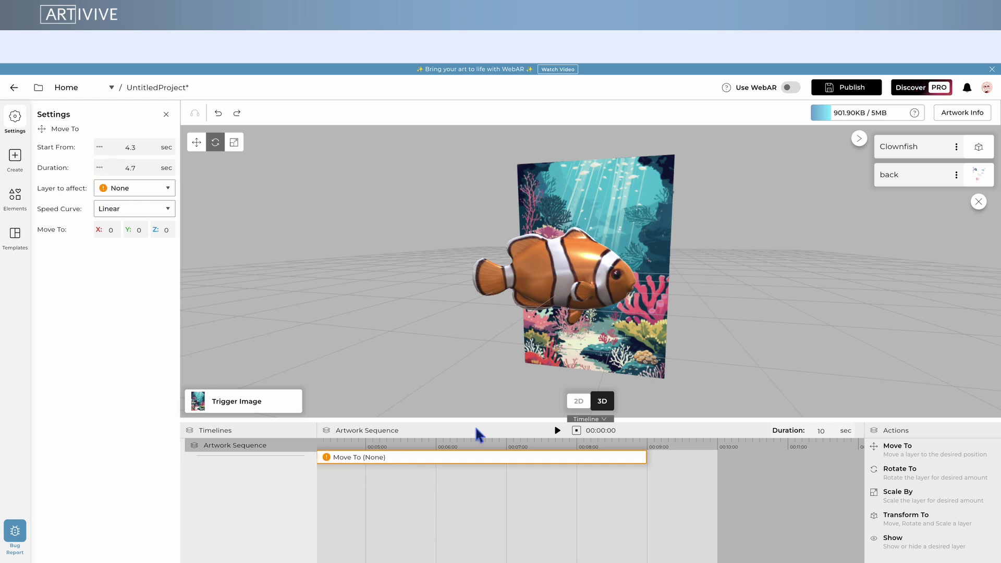
{"action": "left_click", "coordinate": [560, 433]}
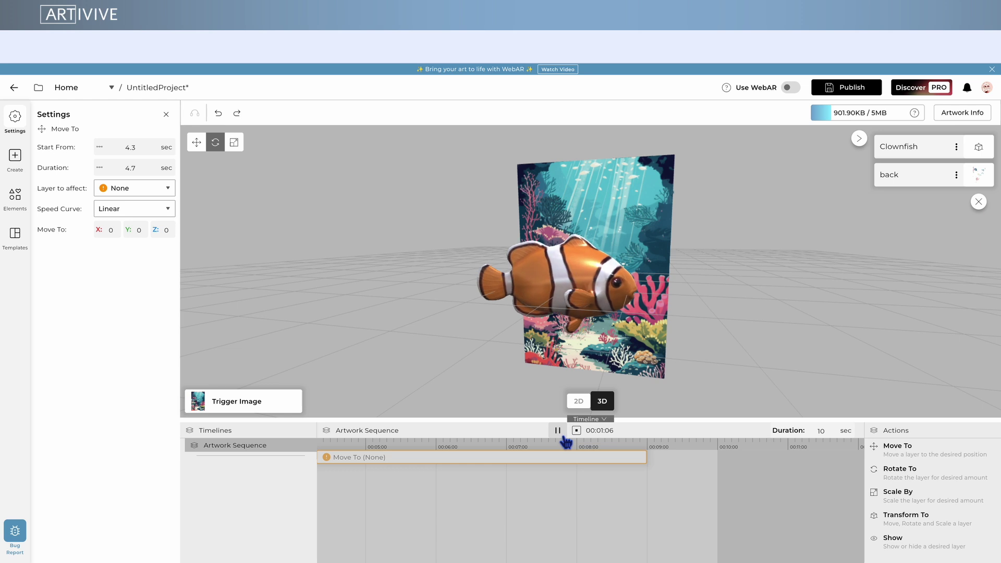
{"action": "left_click", "coordinate": [562, 435]}
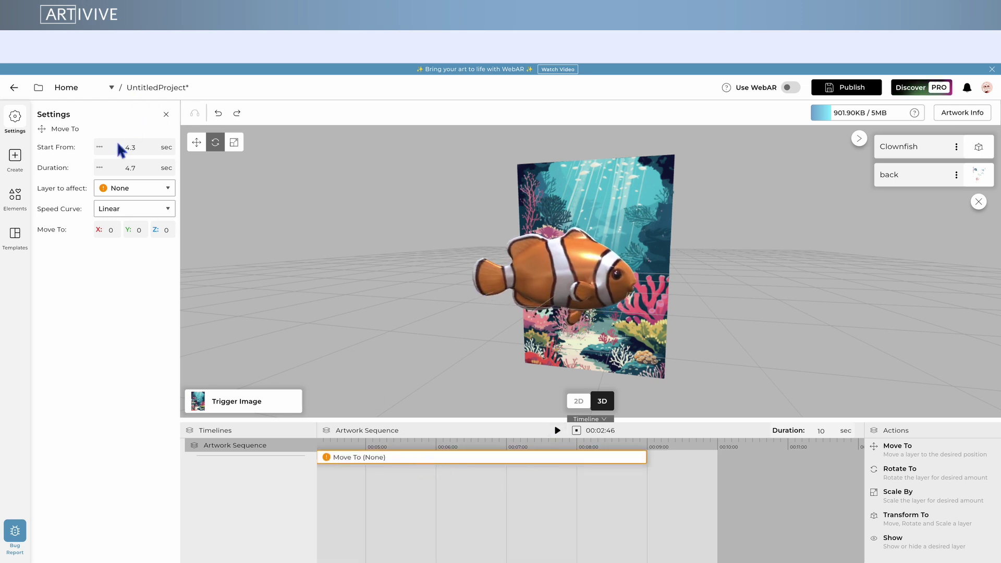
Step: Assign the Move To action to the Clownfish layer and view its target position in the scene
{"action": "left_click", "coordinate": [124, 190]}
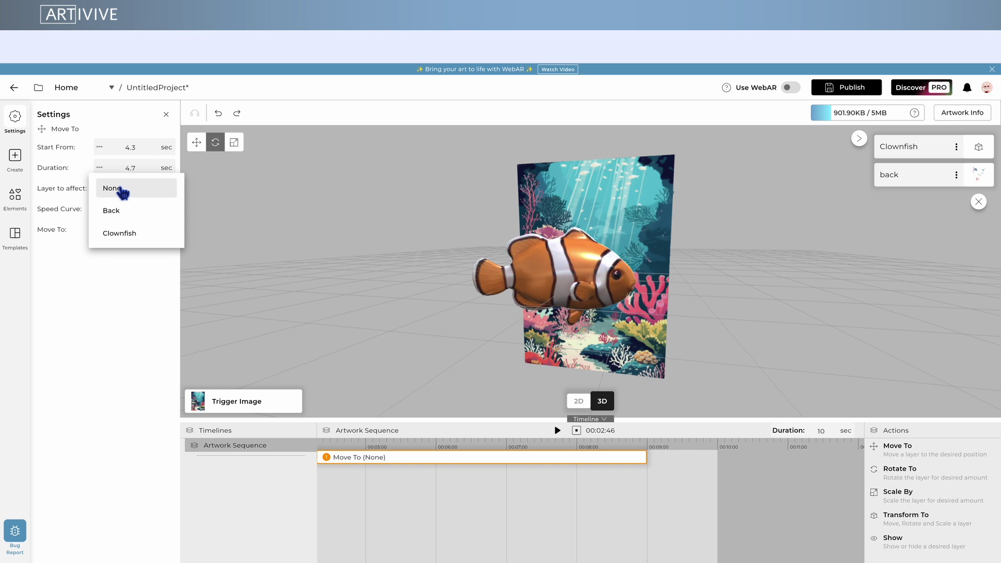
{"action": "left_click", "coordinate": [128, 245]}
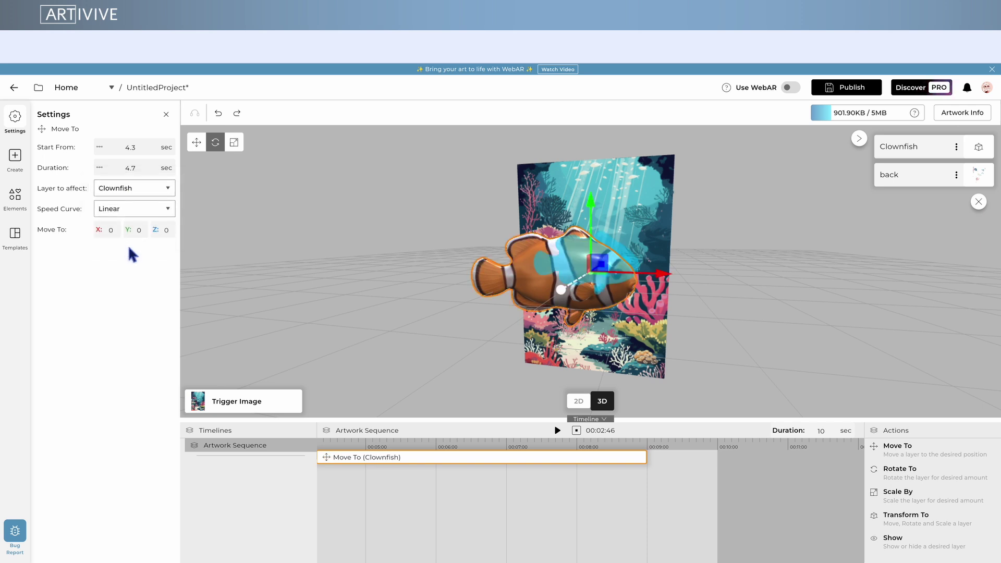
{"action": "left_click_drag", "start_coordinate": [767, 229], "coordinate": [579, 268]}
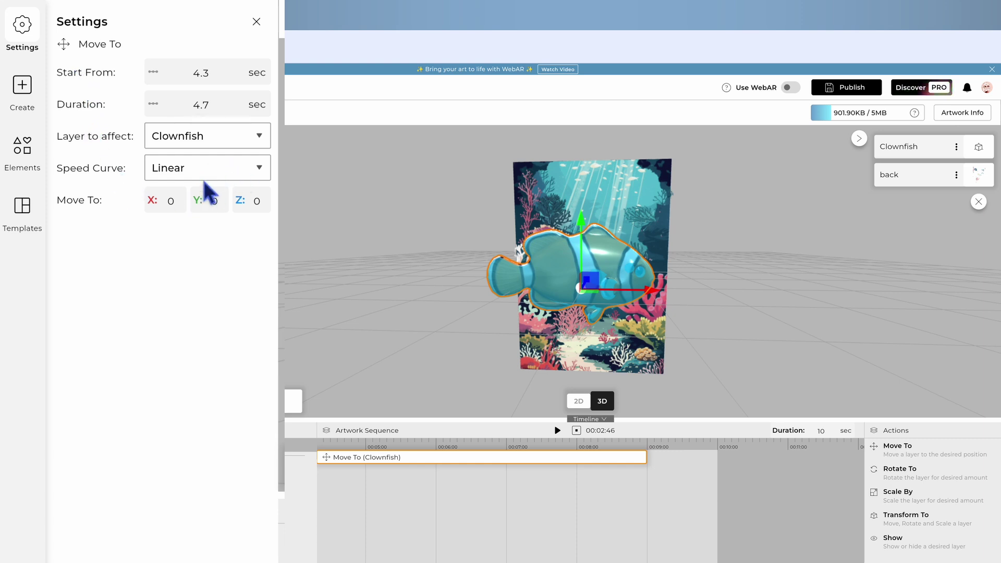
Step: Set the clownfish move's speed curve to Ease In and preview the motion
{"action": "left_click", "coordinate": [215, 186]}
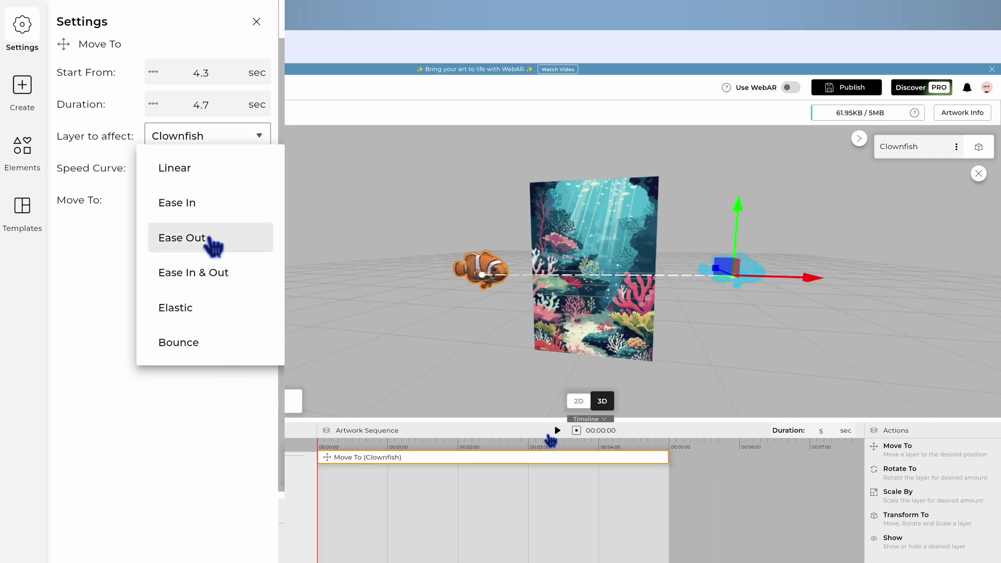
{"action": "left_click", "coordinate": [557, 430]}
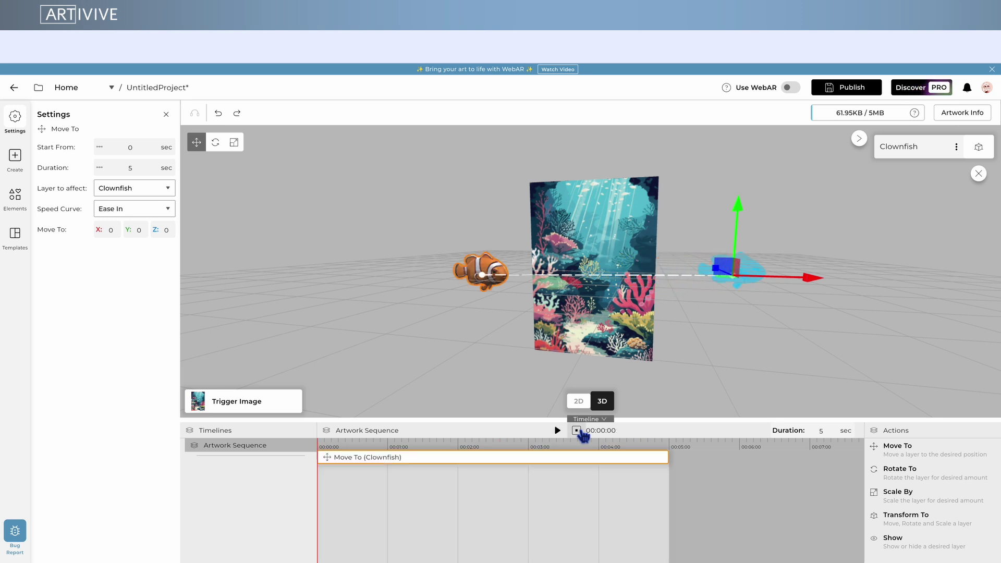
{"action": "left_click", "coordinate": [566, 432]}
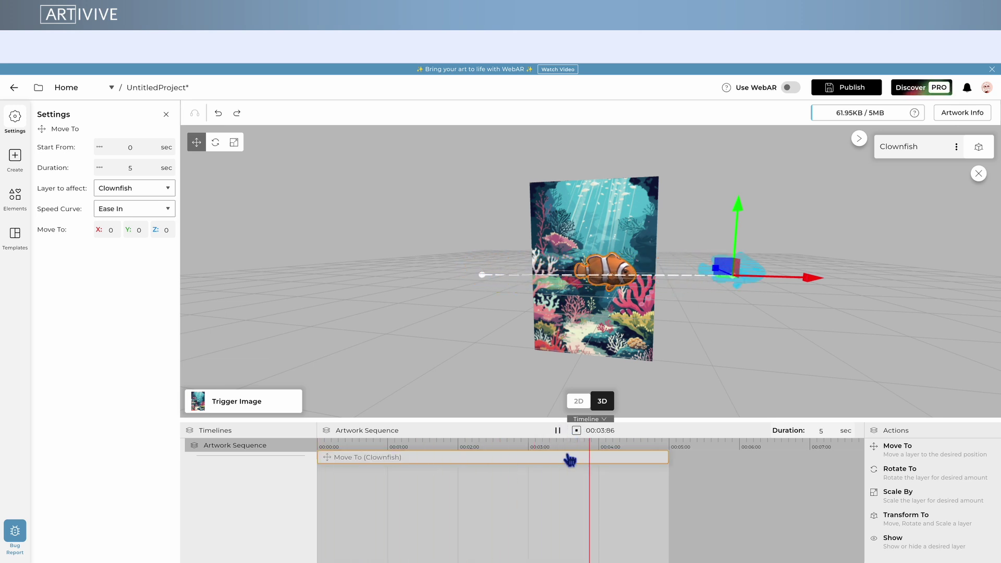
{"action": "left_click", "coordinate": [558, 430]}
Step: Set the clownfish move's speed curve to Elastic and preview the motion
{"action": "left_click", "coordinate": [134, 209]}
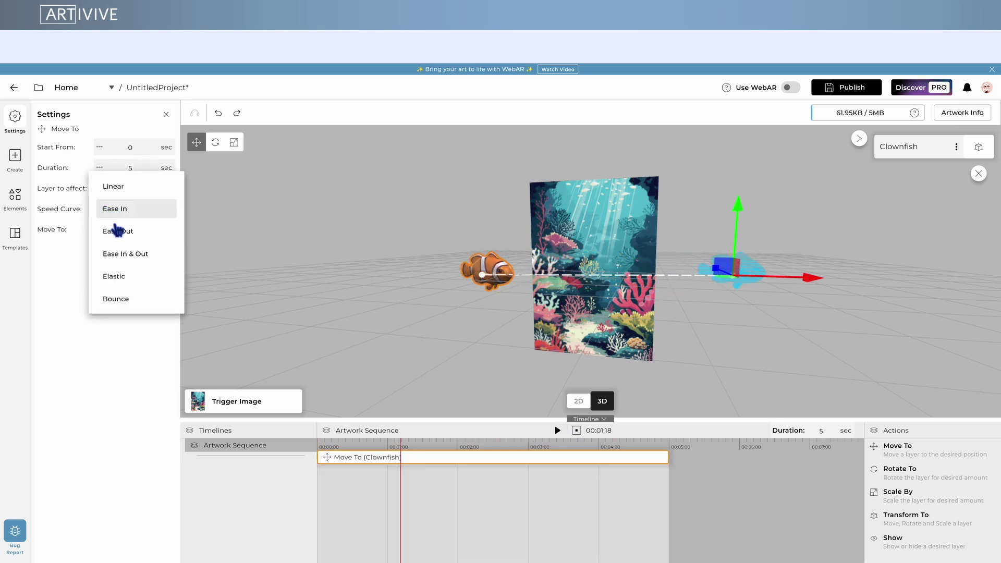
{"action": "left_click", "coordinate": [145, 280]}
{"action": "left_click", "coordinate": [557, 430]}
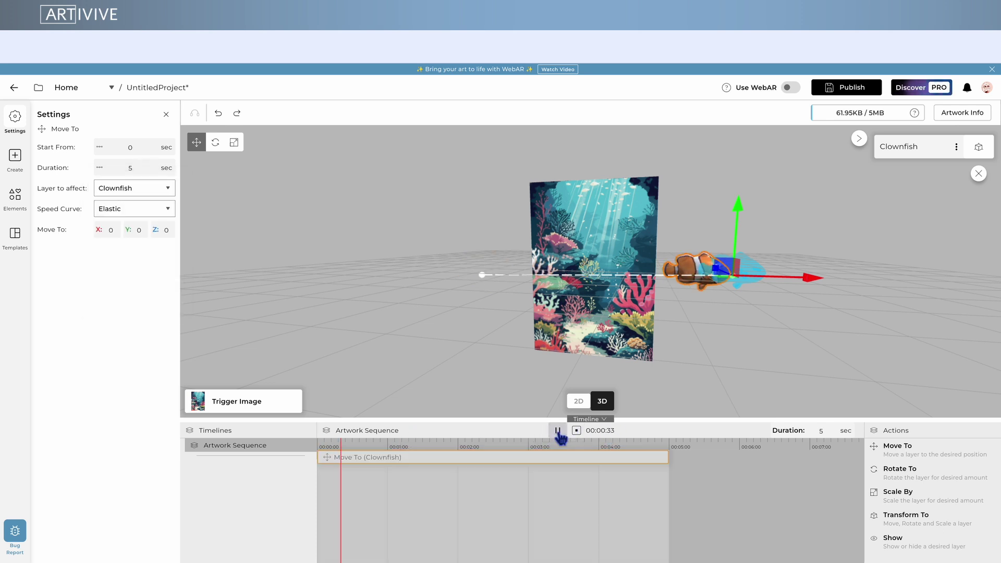
{"action": "left_click_drag", "start_coordinate": [810, 346], "coordinate": [764, 325]}
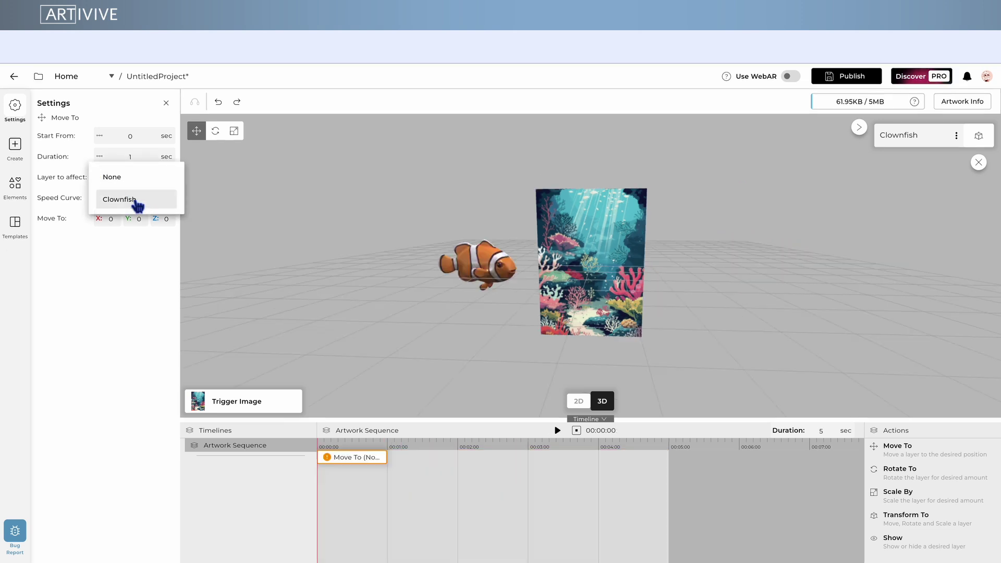
Step: Assign the 1-second Move To action to Clownfish and place its end point beyond the picture's right edge
{"action": "left_click", "coordinate": [134, 201]}
{"action": "left_click_drag", "start_coordinate": [705, 304], "coordinate": [730, 356]}
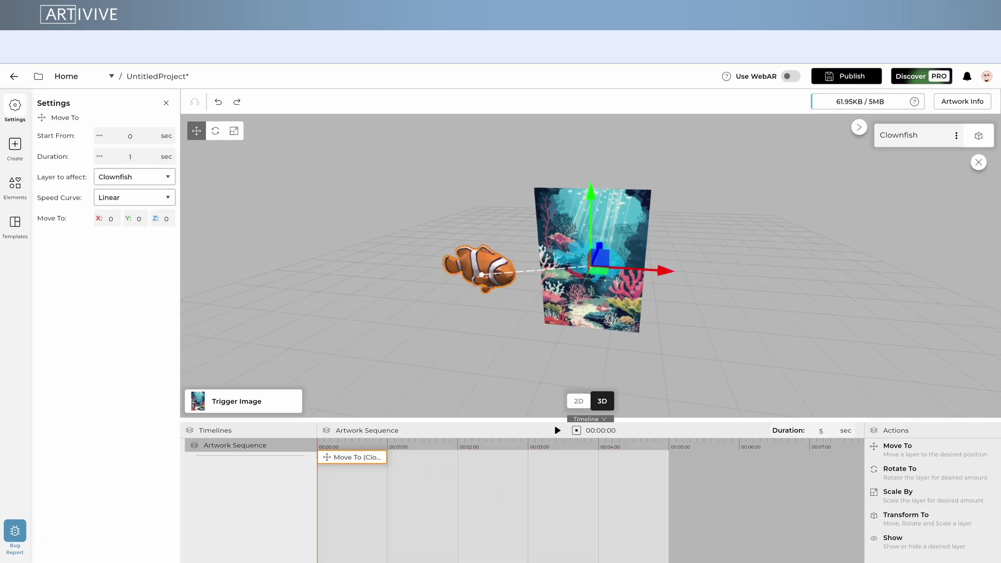
{"action": "left_click_drag", "start_coordinate": [729, 308], "coordinate": [628, 334]}
{"action": "left_click_drag", "start_coordinate": [628, 250], "coordinate": [840, 267]}
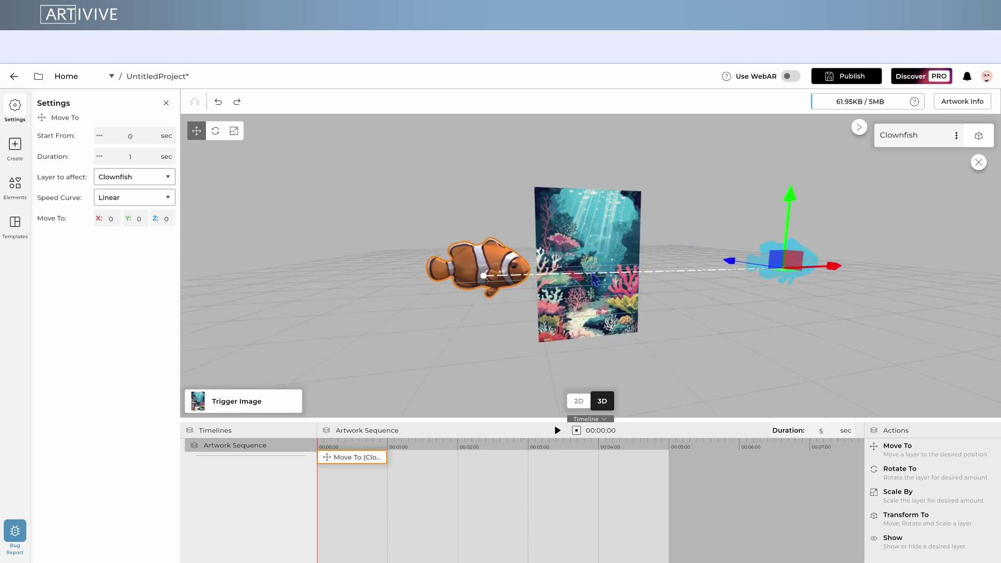
Step: Fine-tune the clownfish's end position beside the picture, bringing it closer to the picture and adjusting its height and depth
{"action": "left_click_drag", "start_coordinate": [813, 203], "coordinate": [798, 239]}
{"action": "left_click_drag", "start_coordinate": [925, 279], "coordinate": [795, 275]}
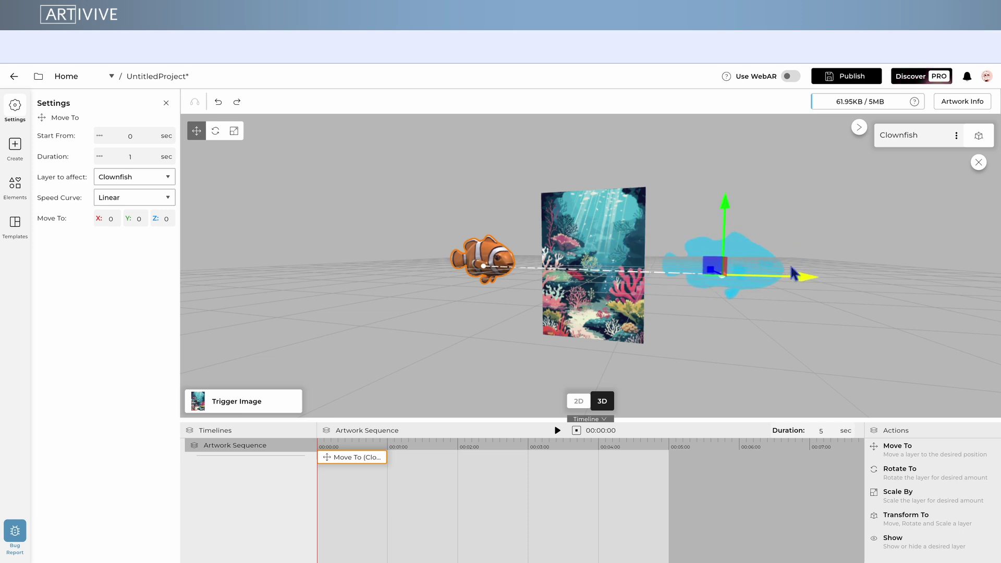
{"action": "left_click_drag", "start_coordinate": [524, 338], "coordinate": [652, 432]}
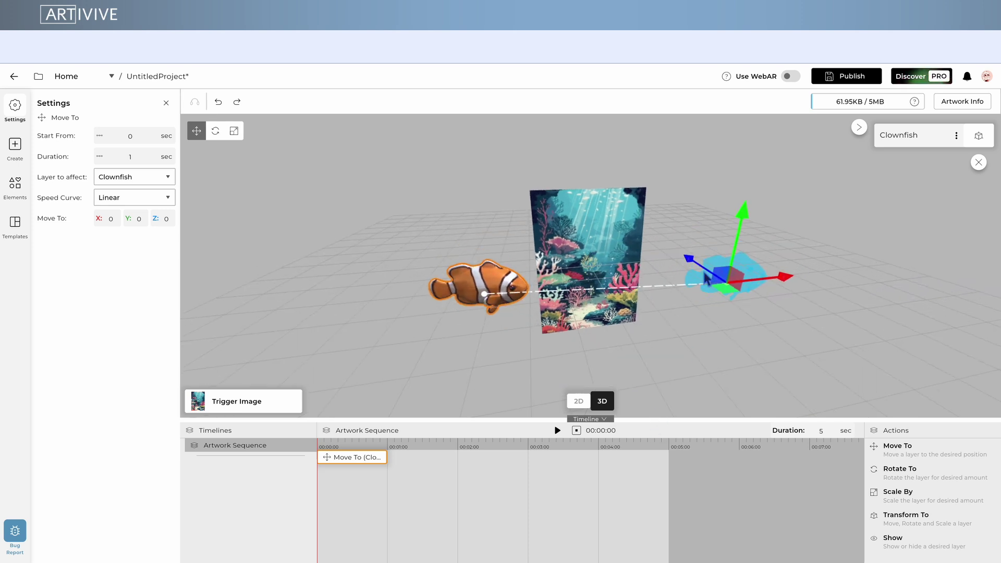
{"action": "left_click_drag", "start_coordinate": [706, 280], "coordinate": [735, 290]}
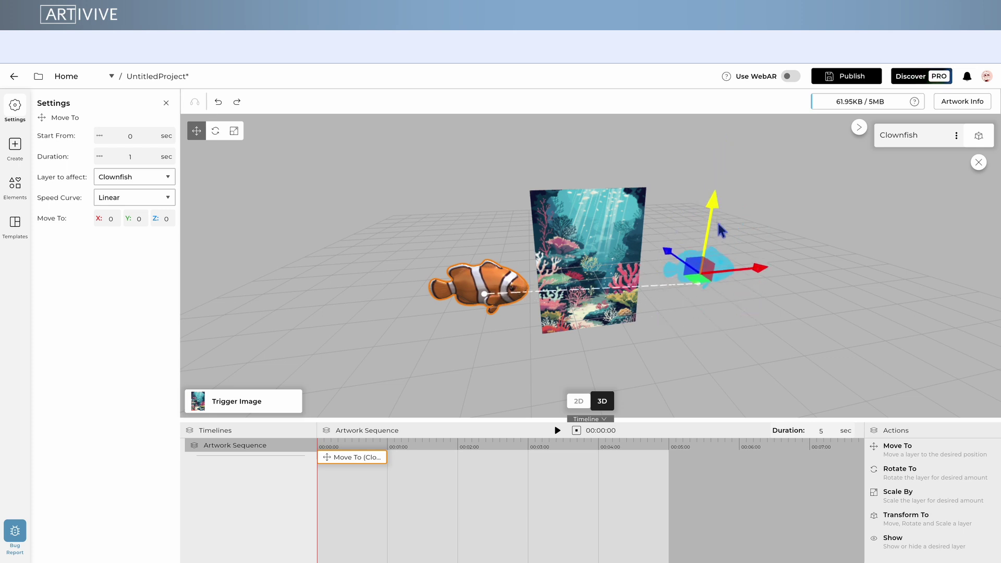
Step: Shorten the clownfish's Move To action to 0.6 seconds and preview the faster motion
{"action": "left_click_drag", "start_coordinate": [766, 345], "coordinate": [531, 317]}
{"action": "left_click", "coordinate": [495, 269]}
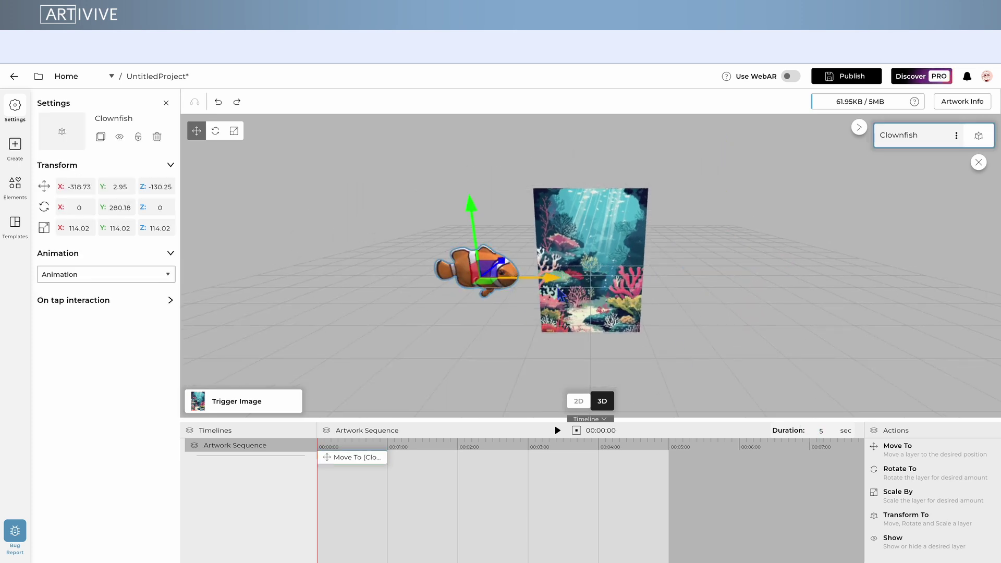
{"action": "left_click", "coordinate": [385, 461]}
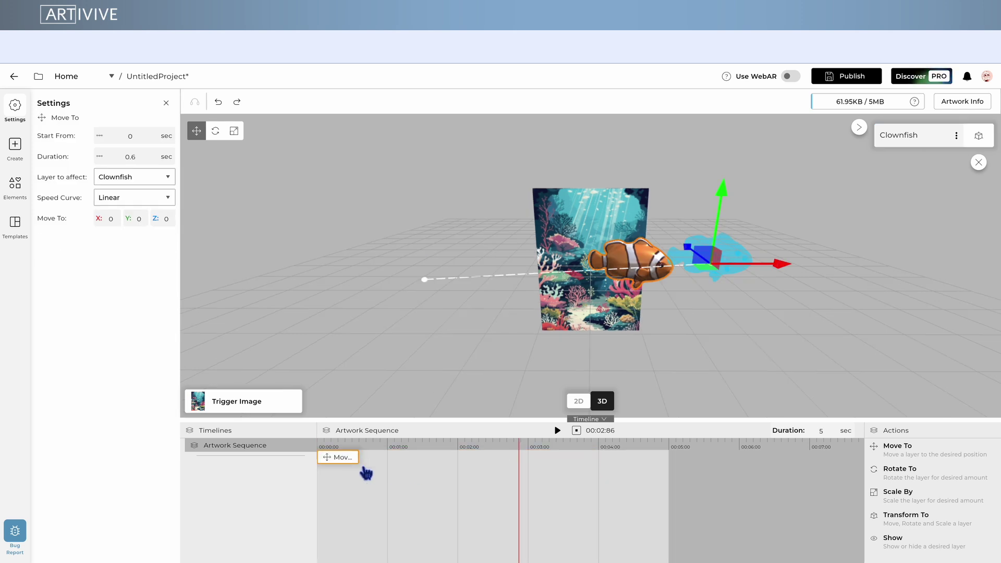
{"action": "key", "text": "space"}
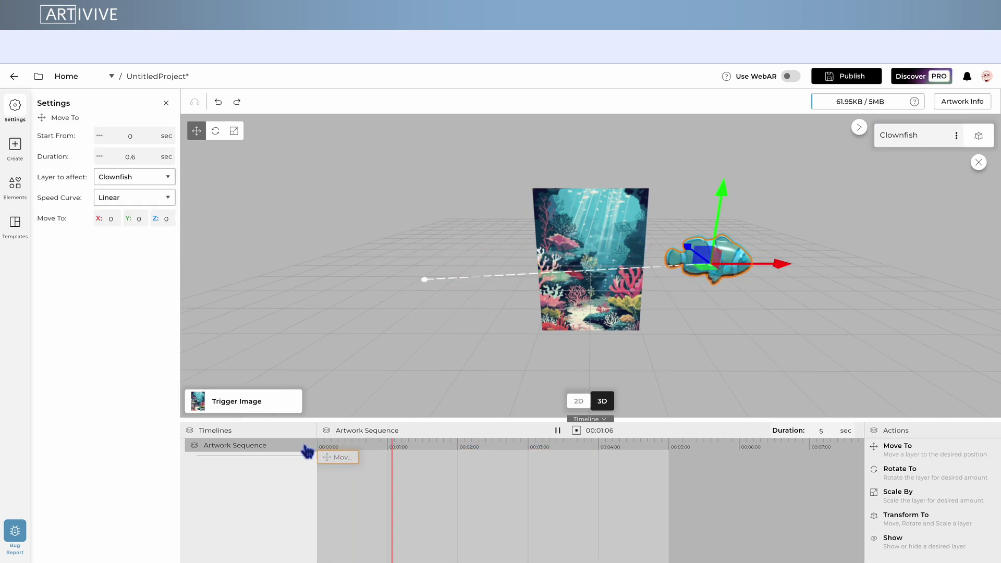
{"action": "key", "text": "space"}
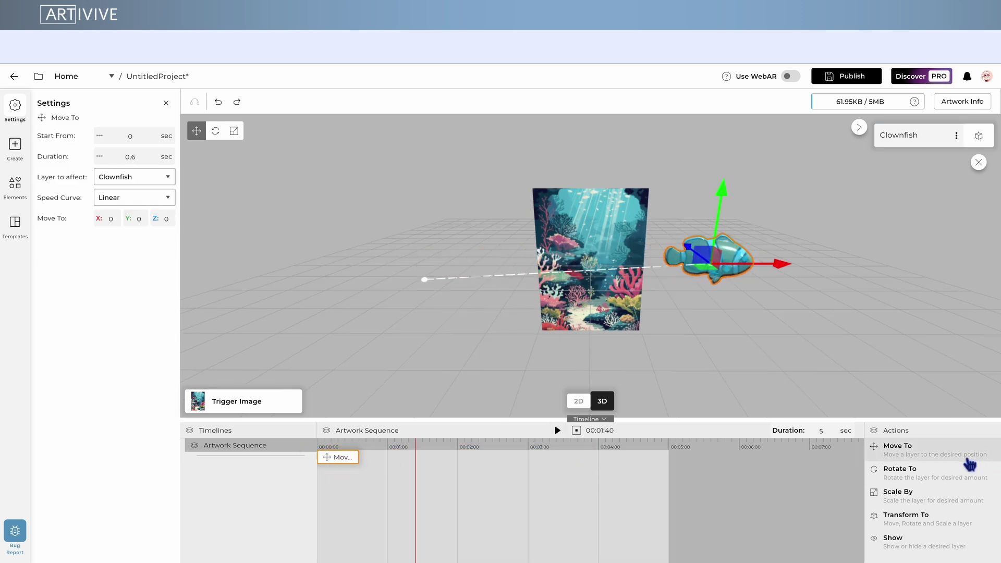
Step: Extend the clownfish's Move To action to 1 second and replay the motion
{"action": "key", "text": "space"}
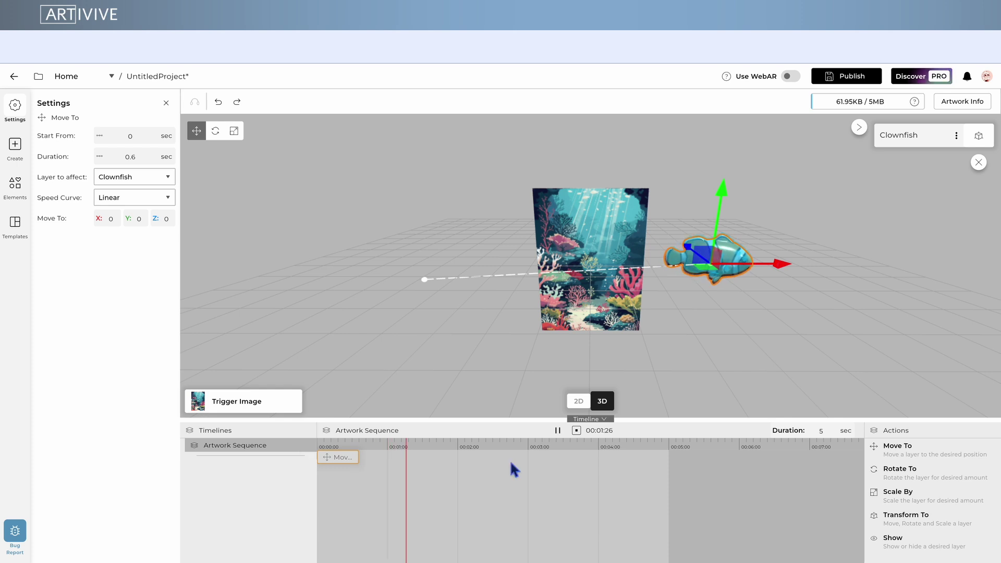
{"action": "left_click_drag", "start_coordinate": [359, 465], "coordinate": [388, 466]}
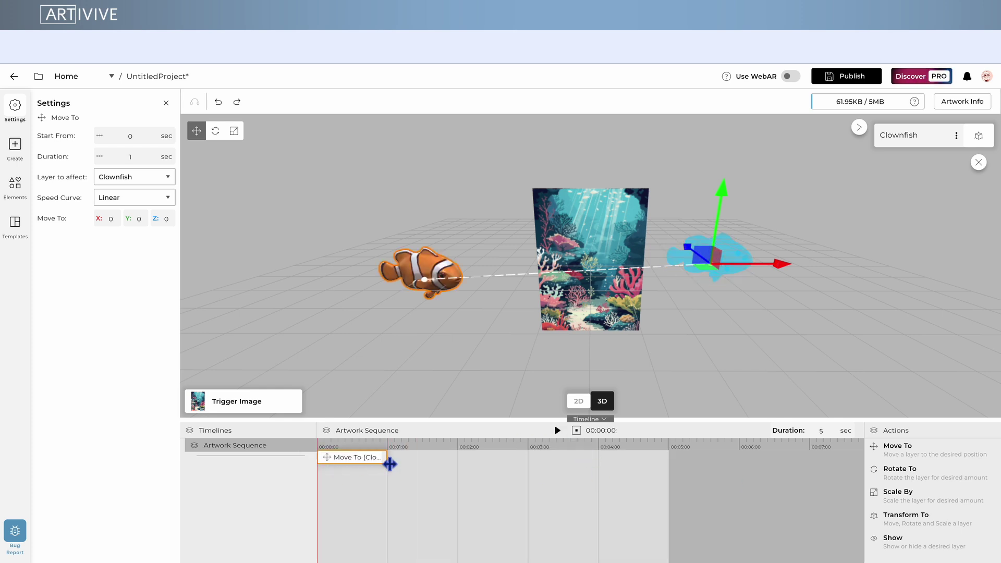
{"action": "left_click", "coordinate": [556, 433]}
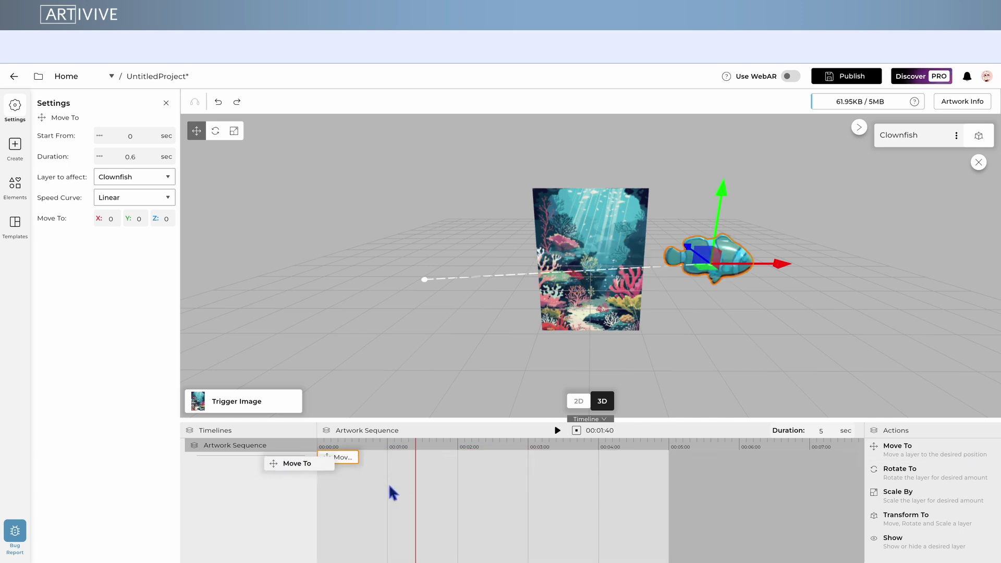
Step: Add a second Move To action for Clownfish, starting at 0.5 seconds and lasting 3.2 seconds
{"action": "mouse_move", "coordinate": [392, 493]}
{"action": "left_mouse_down"}
{"action": "mouse_move", "coordinate": [425, 503]}
{"action": "mouse_move", "coordinate": [376, 493]}
{"action": "mouse_move", "coordinate": [399, 484]}
{"action": "left_mouse_up"}
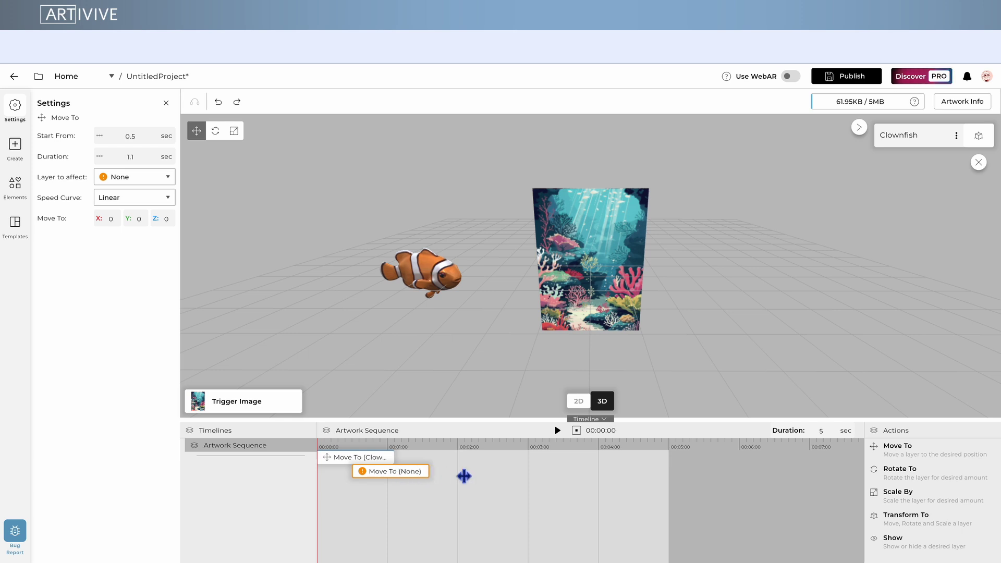
{"action": "left_click", "coordinate": [157, 186]}
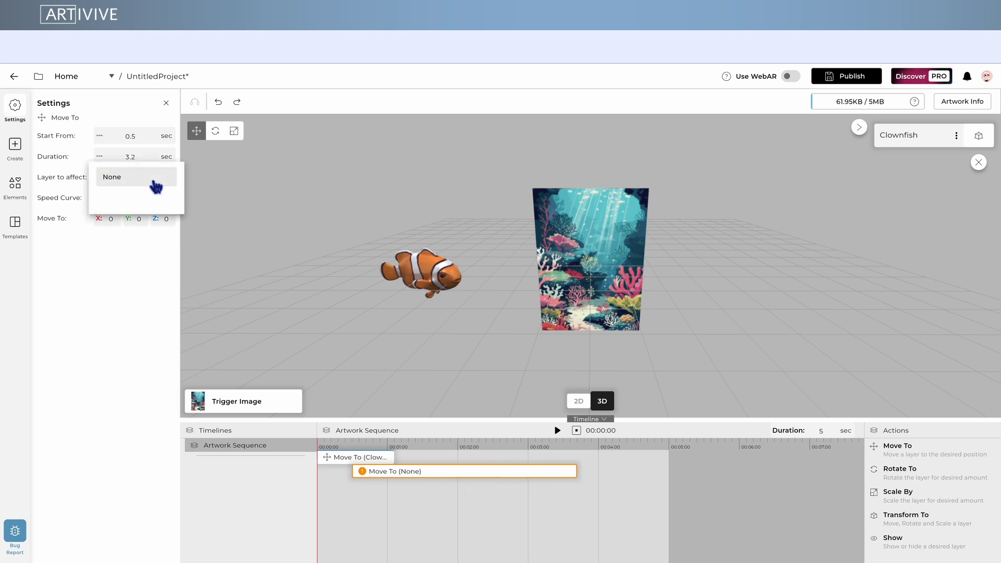
{"action": "left_click", "coordinate": [155, 207]}
Step: Place the second Move To action's end point beyond the picture's right edge and raise it near the picture's upper part
{"action": "left_click_drag", "start_coordinate": [699, 373], "coordinate": [787, 267]}
{"action": "left_click_drag", "start_coordinate": [710, 263], "coordinate": [681, 241]}
{"action": "left_click_drag", "start_coordinate": [810, 271], "coordinate": [745, 270]}
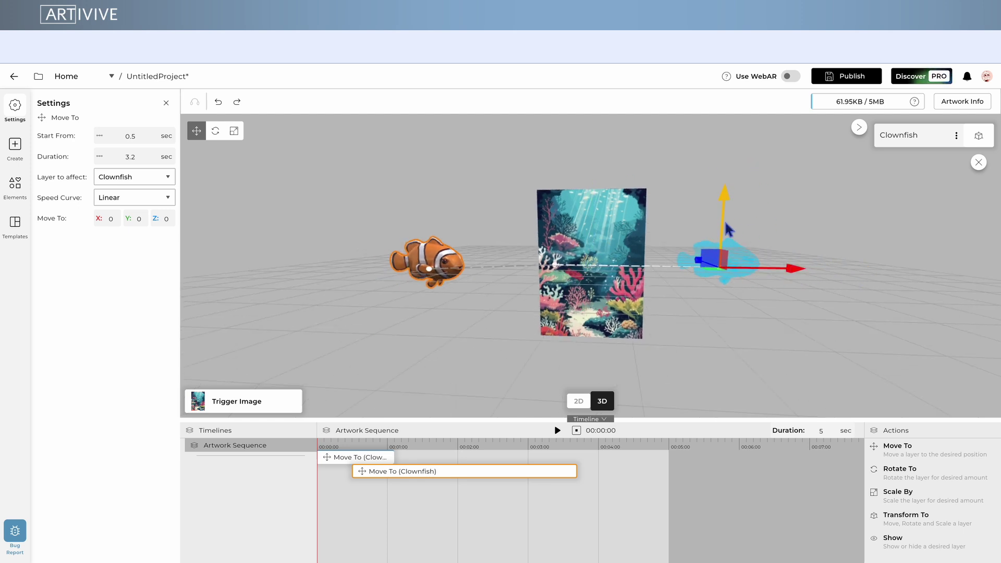
{"action": "left_click_drag", "start_coordinate": [725, 220], "coordinate": [719, 148]}
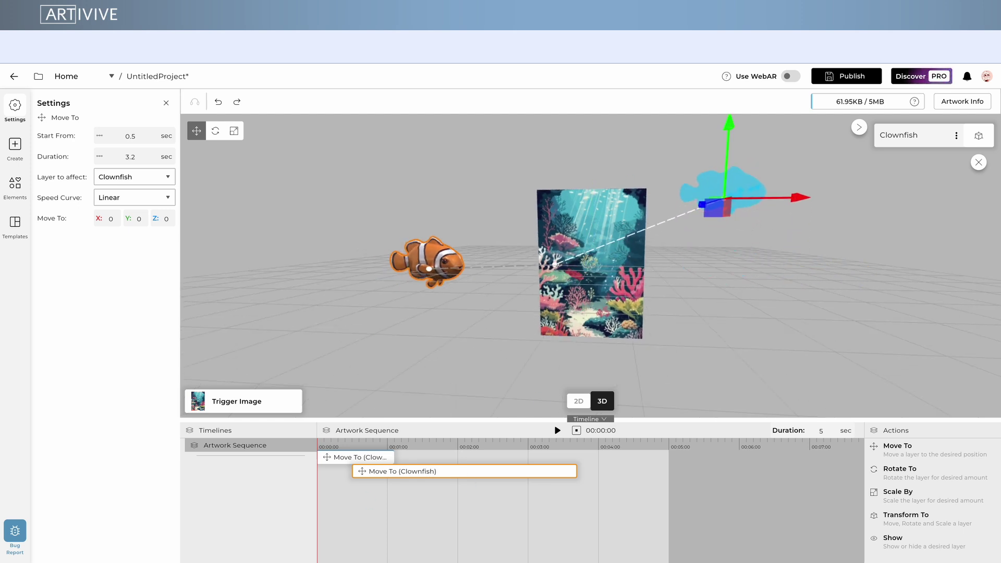
Step: Shift the first Move To action's end point to just left of the picture and preview the combined path
{"action": "left_click", "coordinate": [427, 261]}
{"action": "left_click", "coordinate": [347, 457]}
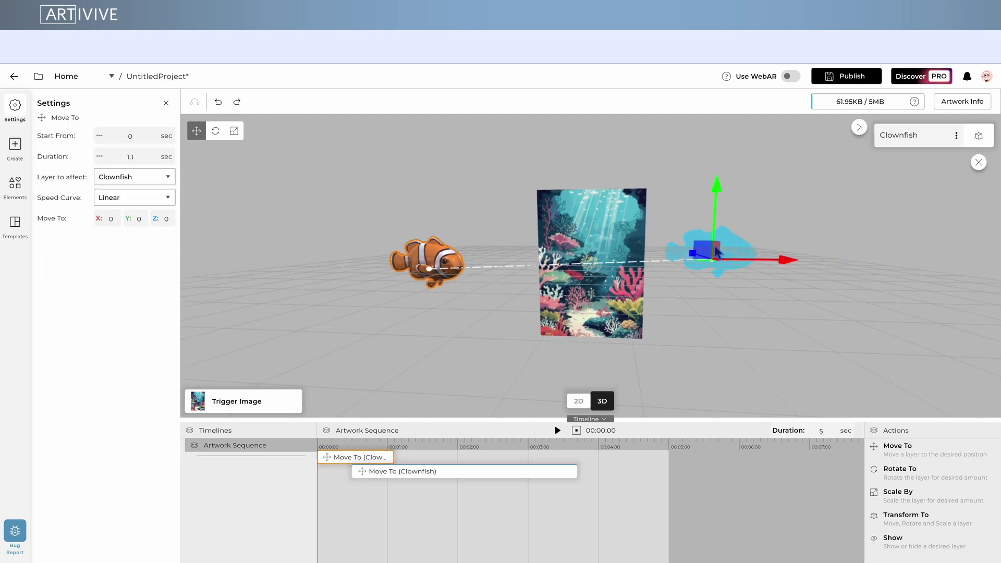
{"action": "left_click_drag", "start_coordinate": [771, 290], "coordinate": [661, 292]}
{"action": "left_click", "coordinate": [505, 472]}
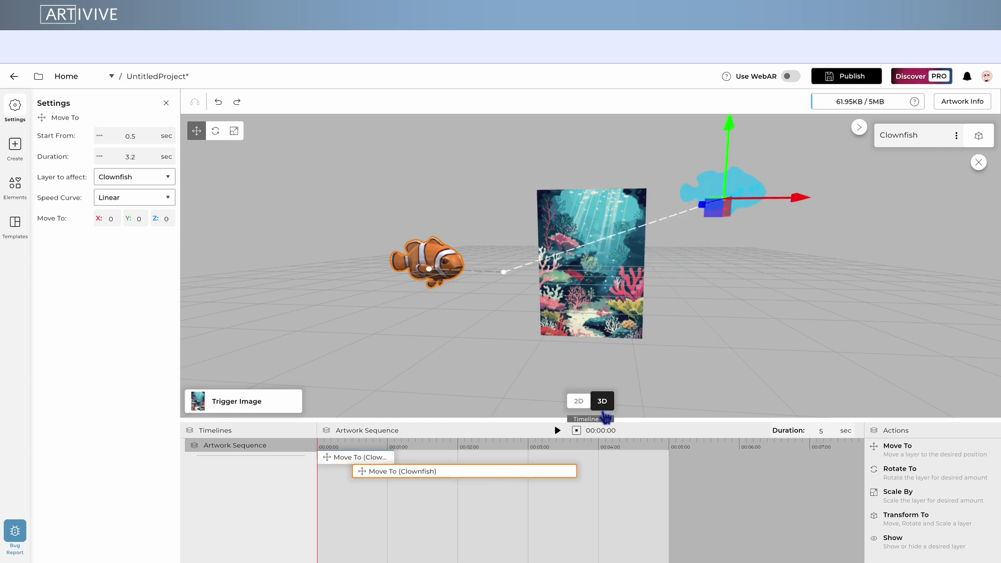
{"action": "left_click", "coordinate": [558, 432]}
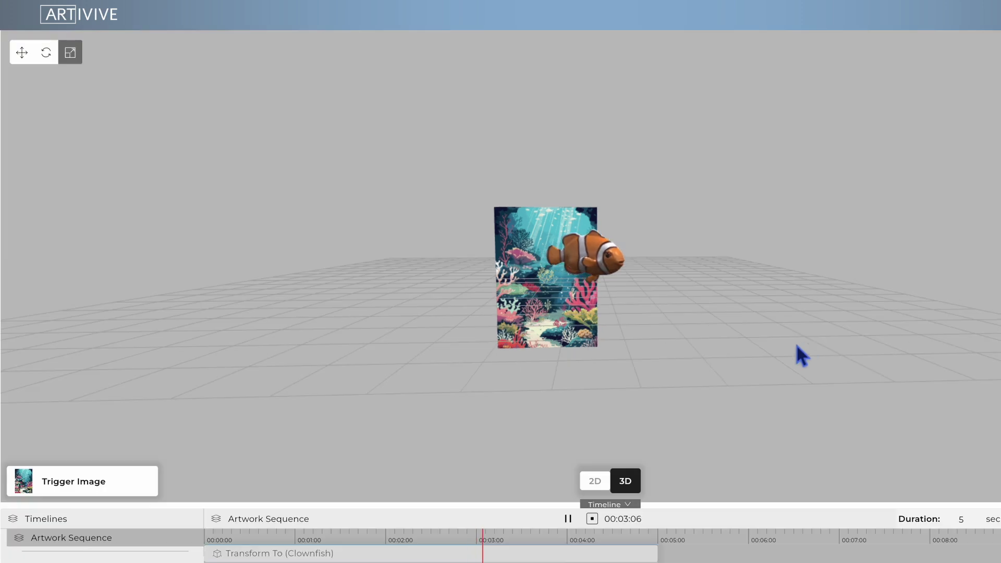
Step: Examine the playing Transform To animation of the clownfish from the side and close up
{"action": "left_click_drag", "start_coordinate": [797, 346], "coordinate": [507, 347]}
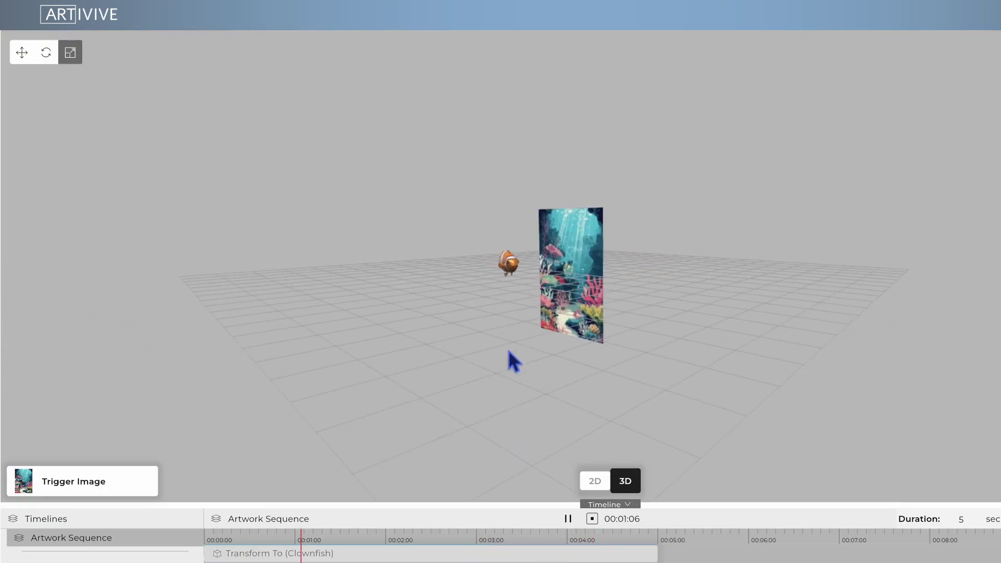
{"action": "scroll", "coordinate": [531, 288], "scroll_direction": "up", "scroll_amount": 5}
{"action": "scroll", "coordinate": [556, 287], "scroll_direction": "up", "scroll_amount": 2}
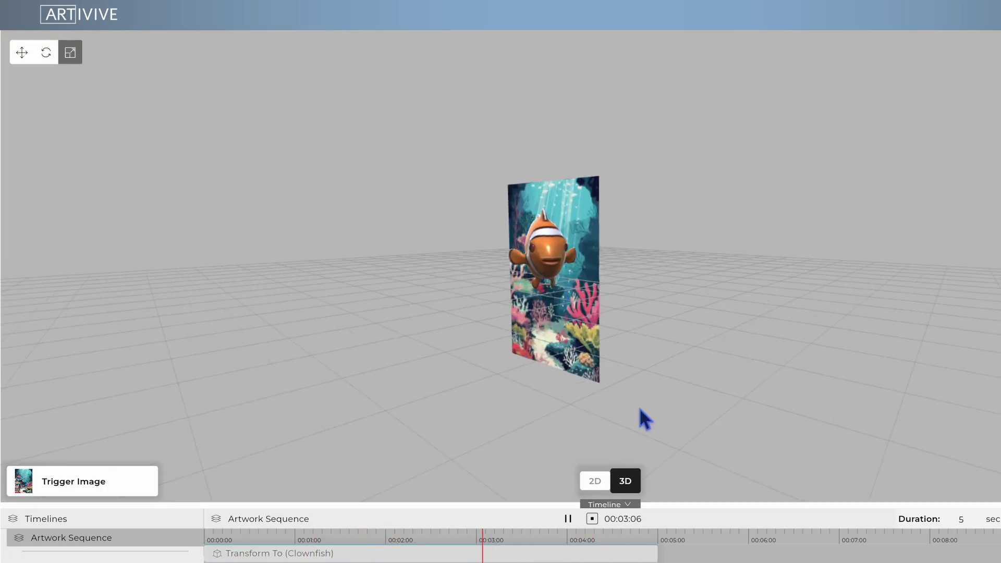
{"action": "left_click_drag", "start_coordinate": [492, 407], "coordinate": [558, 416]}
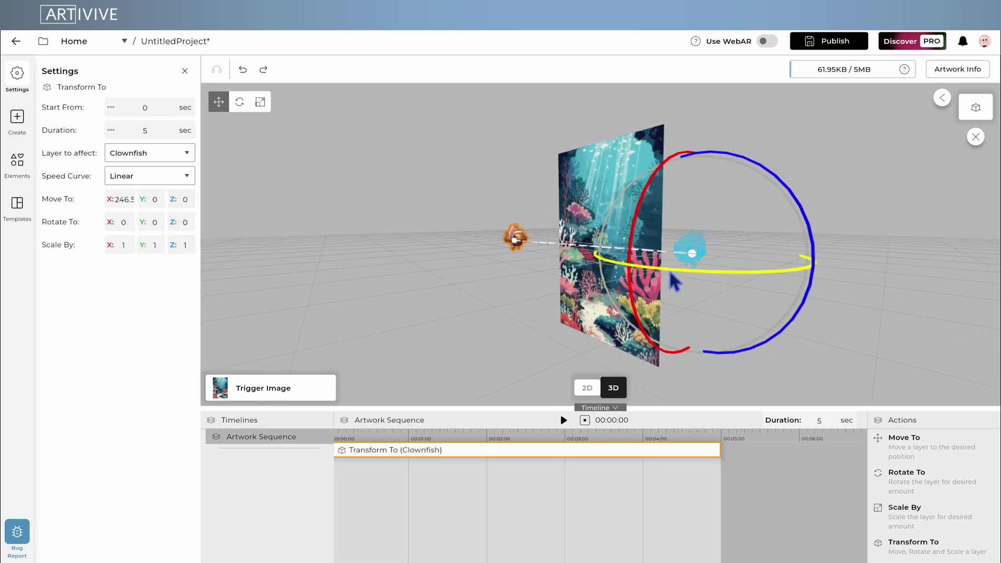
Step: Rotate the clownfish's end pose in the Transform To action and set its Scale By to 2 on X, Y and Z
{"action": "left_click_drag", "start_coordinate": [898, 242], "coordinate": [899, 243]}
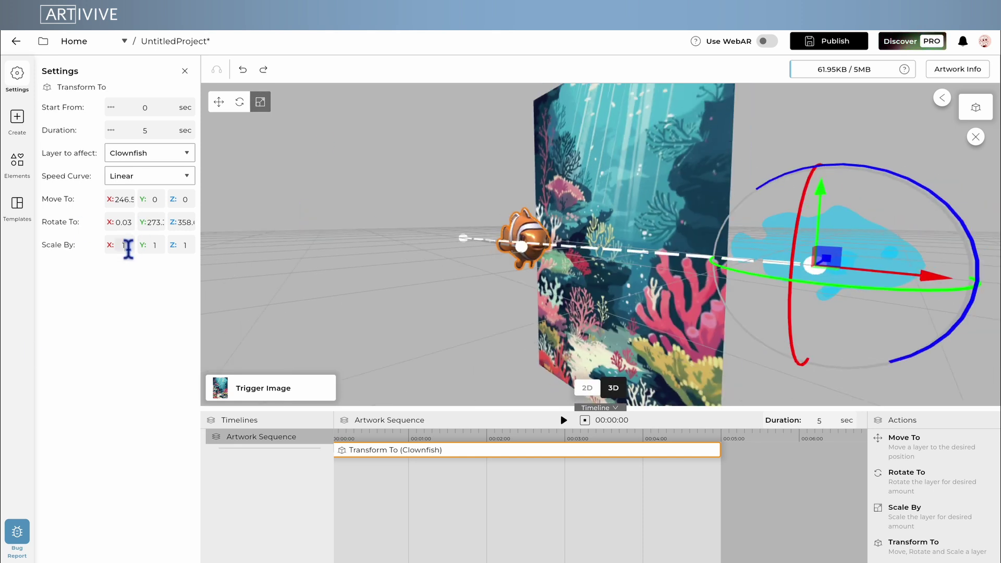
{"action": "double_click", "coordinate": [129, 250]}
{"action": "type", "text": "2"}
{"action": "key", "text": "Tab"}
{"action": "type", "text": "2"}
{"action": "key", "text": "Tab"}
{"action": "type", "text": "2"}
{"action": "scroll", "coordinate": [394, 287], "scroll_direction": "down", "scroll_amount": 6}
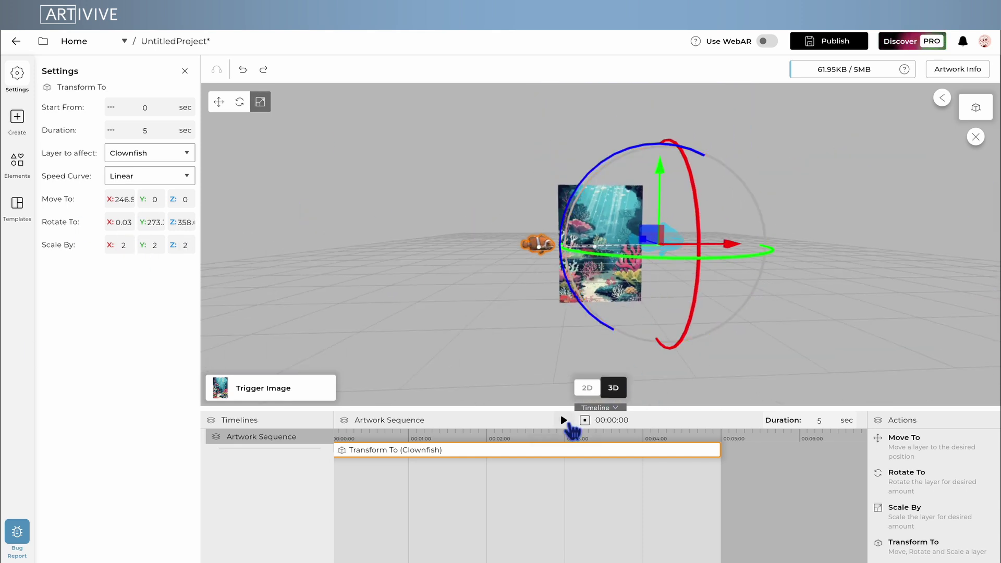
Step: Preview the clownfish's rotating and growing Transform To animation from a changed, closer viewpoint
{"action": "left_click", "coordinate": [566, 420]}
{"action": "left_click_drag", "start_coordinate": [751, 314], "coordinate": [758, 284]}
{"action": "scroll", "coordinate": [759, 285], "scroll_direction": "up", "scroll_amount": 5}
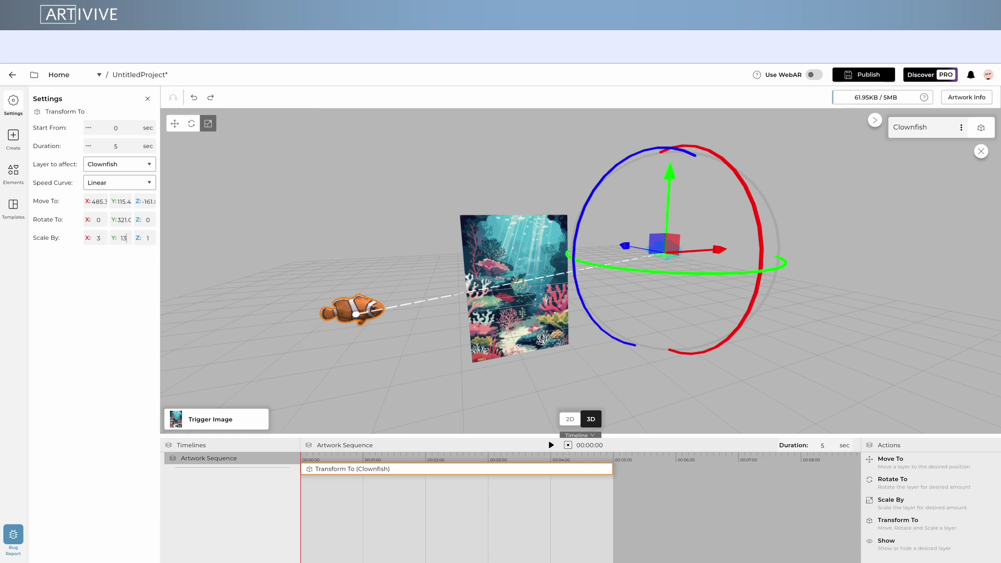
Step: Set the Transform To action's Scale By to 3 on all axes and deselect the action
{"action": "left_click", "coordinate": [328, 308]}
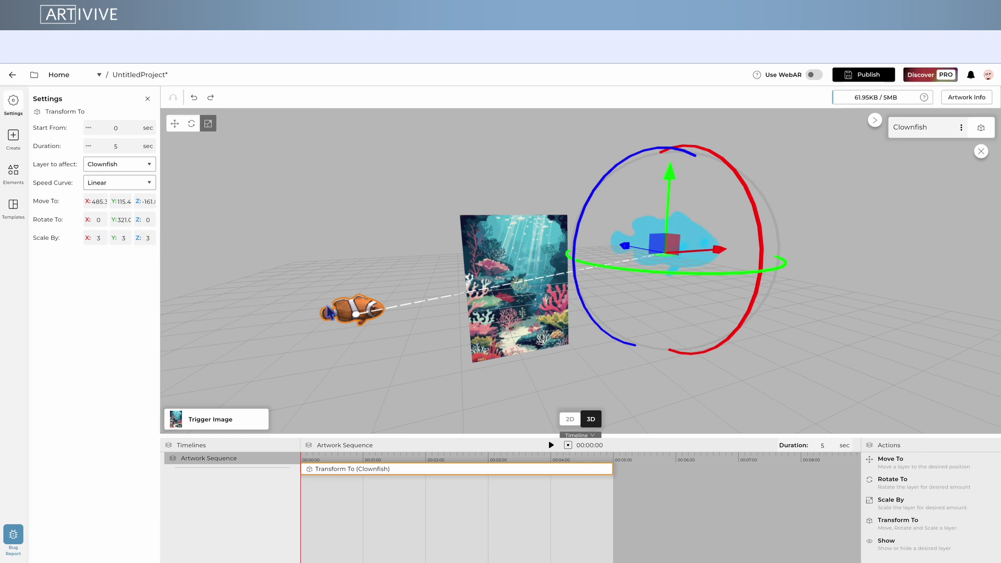
{"action": "left_click_drag", "start_coordinate": [872, 347], "coordinate": [782, 341]}
{"action": "scroll", "coordinate": [783, 360], "scroll_direction": "down", "scroll_amount": 4}
{"action": "left_click", "coordinate": [573, 523]}
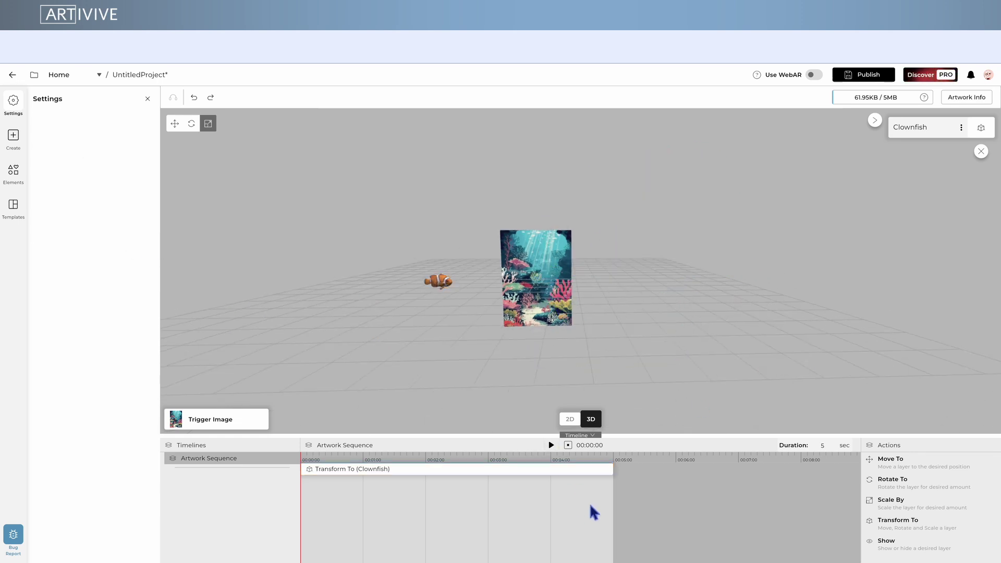
Step: Preview the clownfish's enlarged Transform To animation and the sequence of Show actions
{"action": "left_click", "coordinate": [558, 447]}
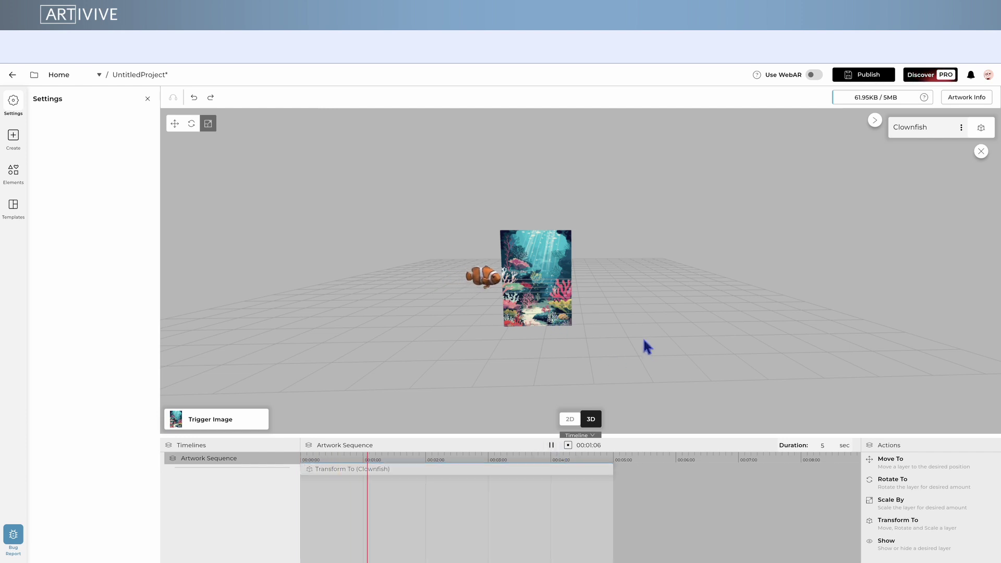
{"action": "left_click_drag", "start_coordinate": [644, 340], "coordinate": [646, 332]}
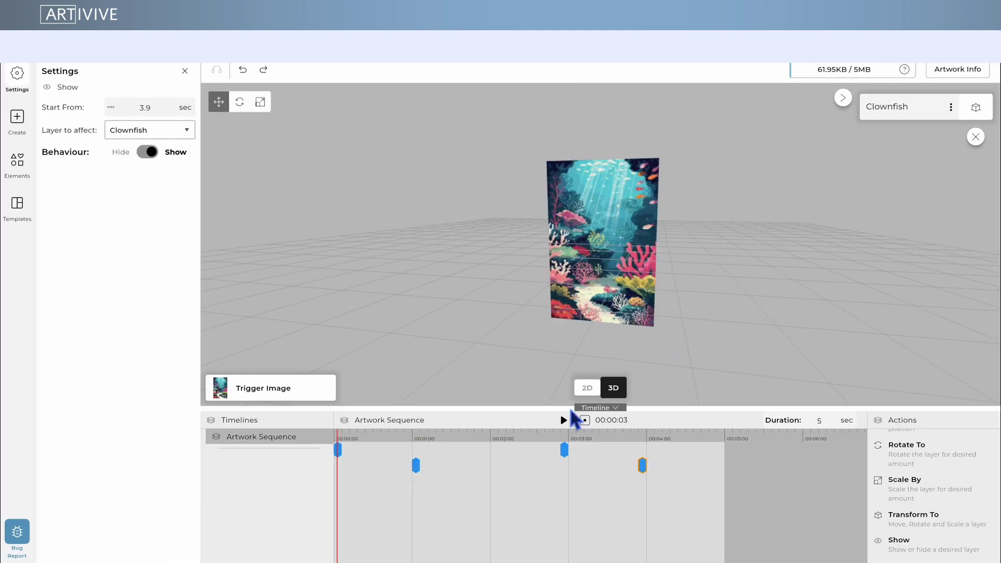
{"action": "left_click", "coordinate": [566, 424]}
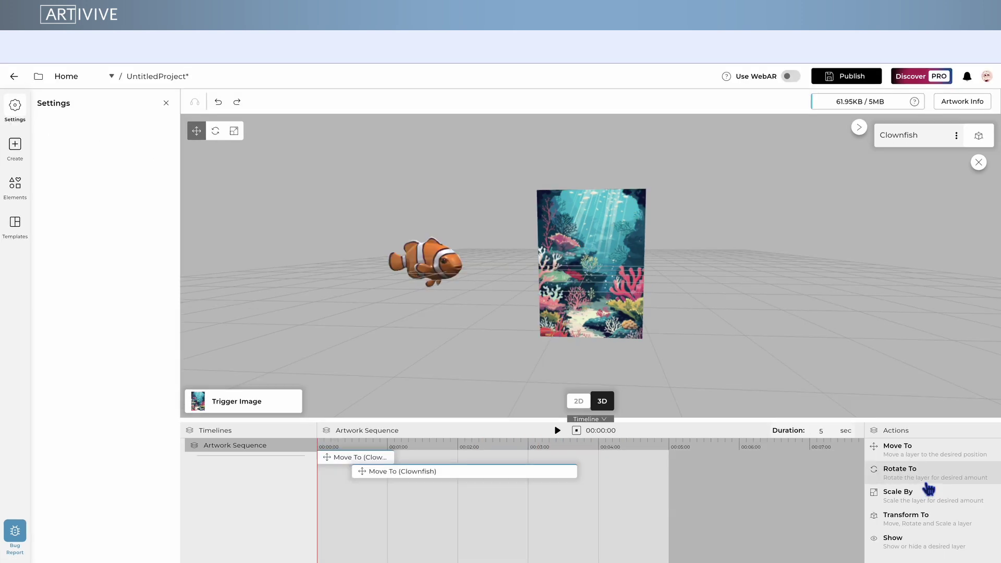
Step: Add a 1-second Rotate To action for Clownfish at 2.3 seconds, tilt its end pose around the X axis and preview it
{"action": "left_click_drag", "start_coordinate": [928, 485], "coordinate": [539, 502]}
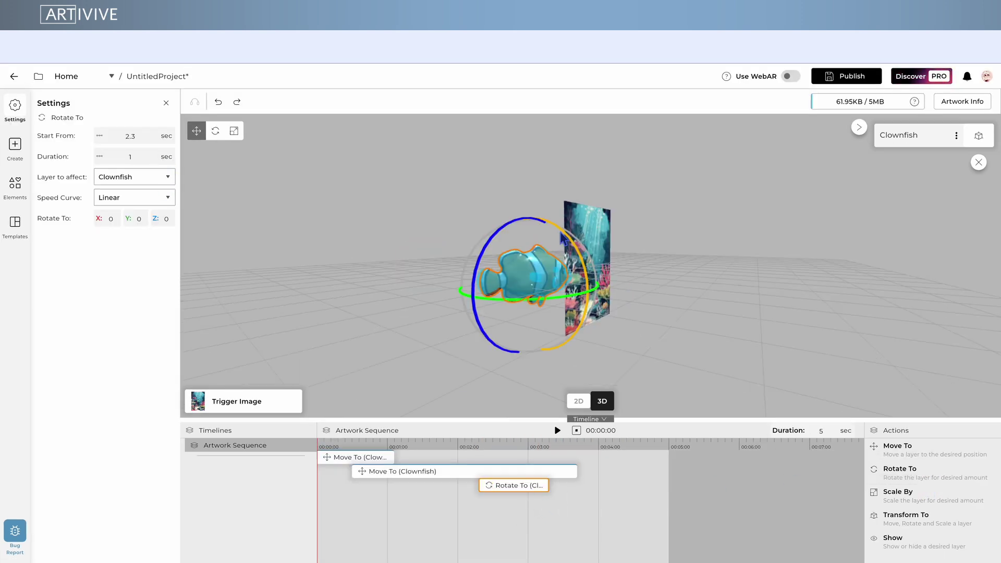
{"action": "mouse_move", "coordinate": [587, 292]}
{"action": "left_mouse_down"}
{"action": "mouse_move", "coordinate": [599, 317]}
{"action": "mouse_move", "coordinate": [589, 282]}
{"action": "left_mouse_up"}
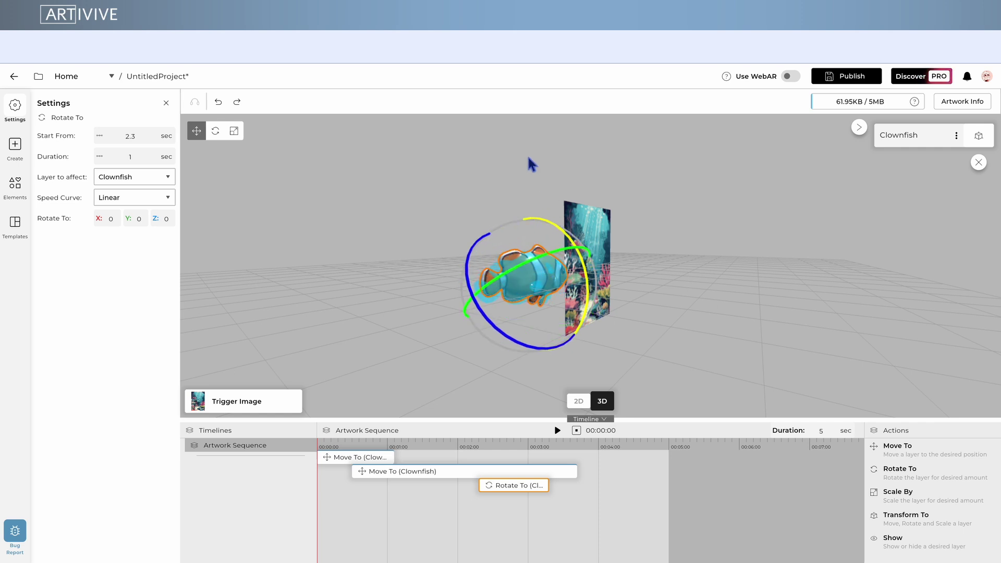
{"action": "left_click", "coordinate": [560, 432]}
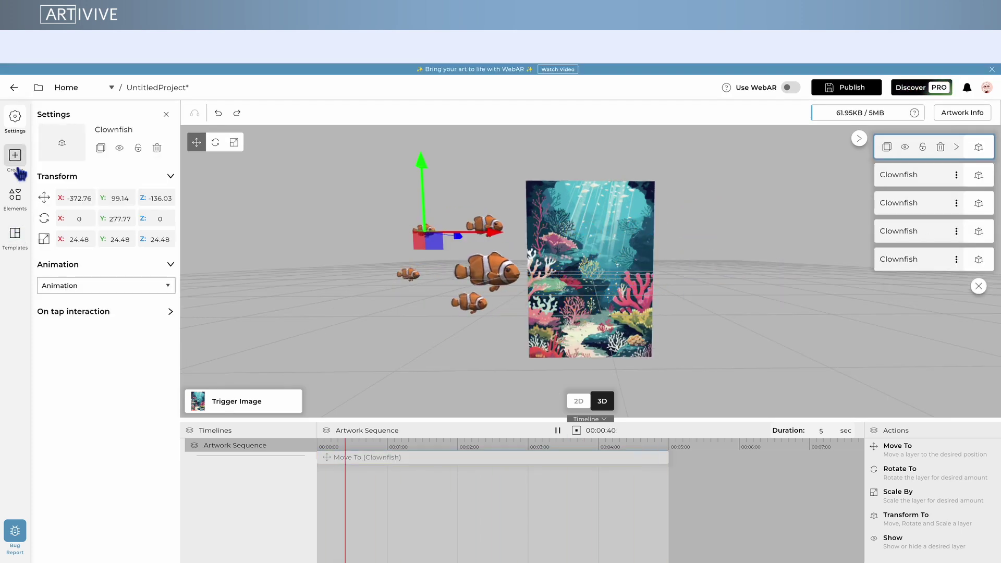
Step: Create a group layer and put all five Clownfish layers into it
{"action": "left_click", "coordinate": [16, 162]}
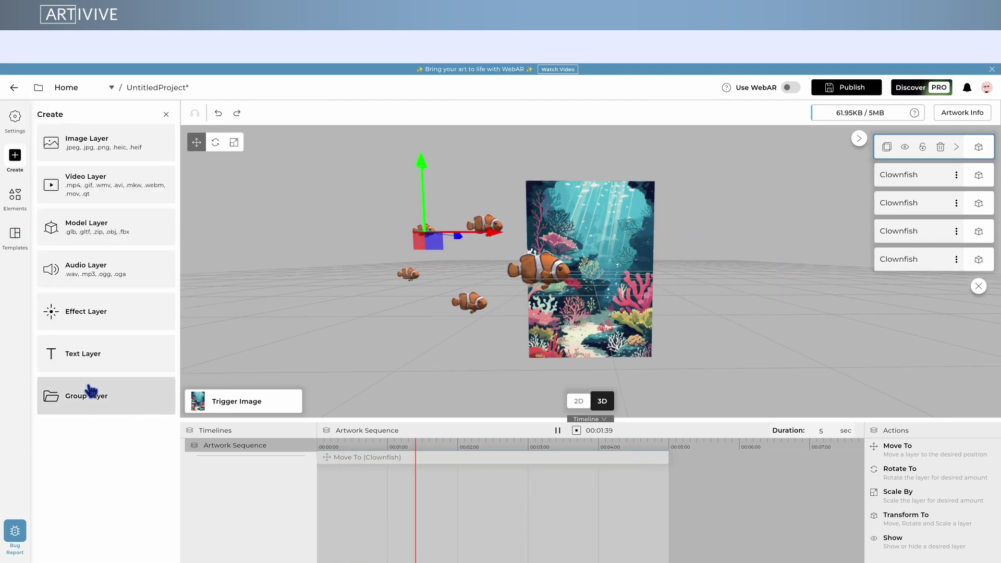
{"action": "left_click", "coordinate": [61, 392]}
{"action": "mouse_move", "coordinate": [902, 174]}
{"action": "left_mouse_down"}
{"action": "mouse_move", "coordinate": [923, 151]}
{"action": "mouse_move", "coordinate": [911, 172]}
{"action": "mouse_move", "coordinate": [917, 264]}
{"action": "mouse_move", "coordinate": [910, 172]}
{"action": "left_mouse_up"}
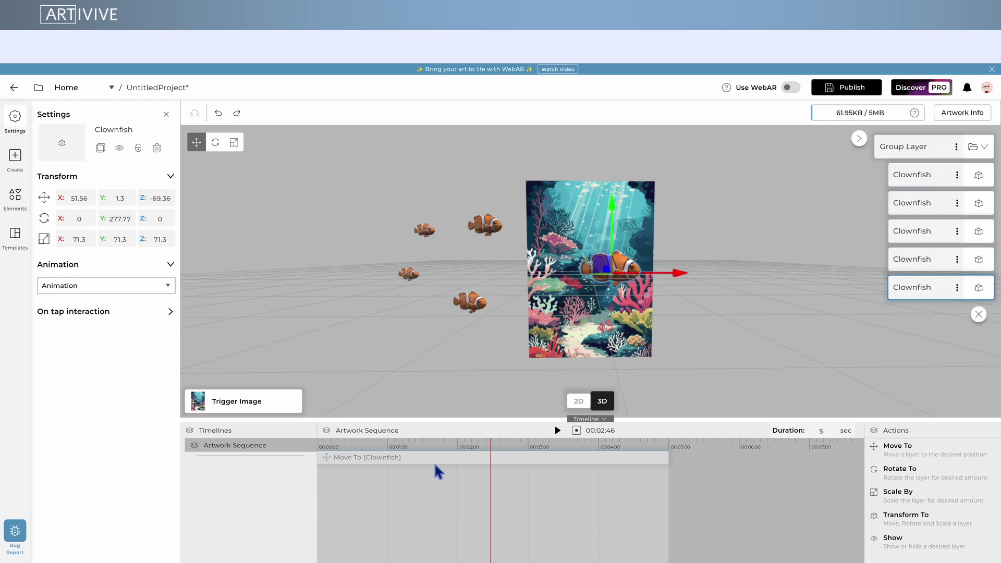
Step: Change the layer affected by the 5-second Move To action to Group Layer
{"action": "left_click", "coordinate": [372, 461]}
{"action": "left_click", "coordinate": [146, 197]}
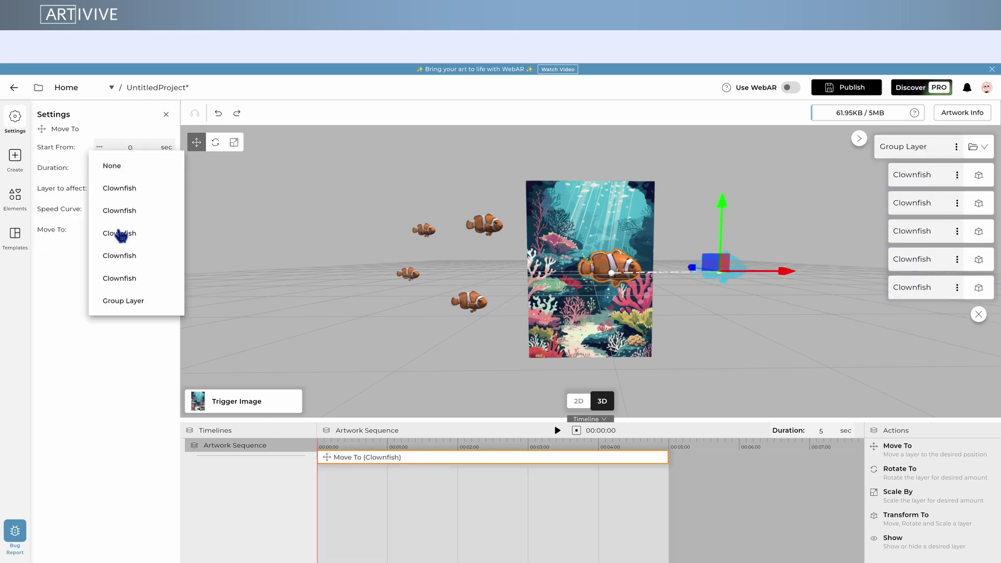
{"action": "left_click", "coordinate": [129, 303]}
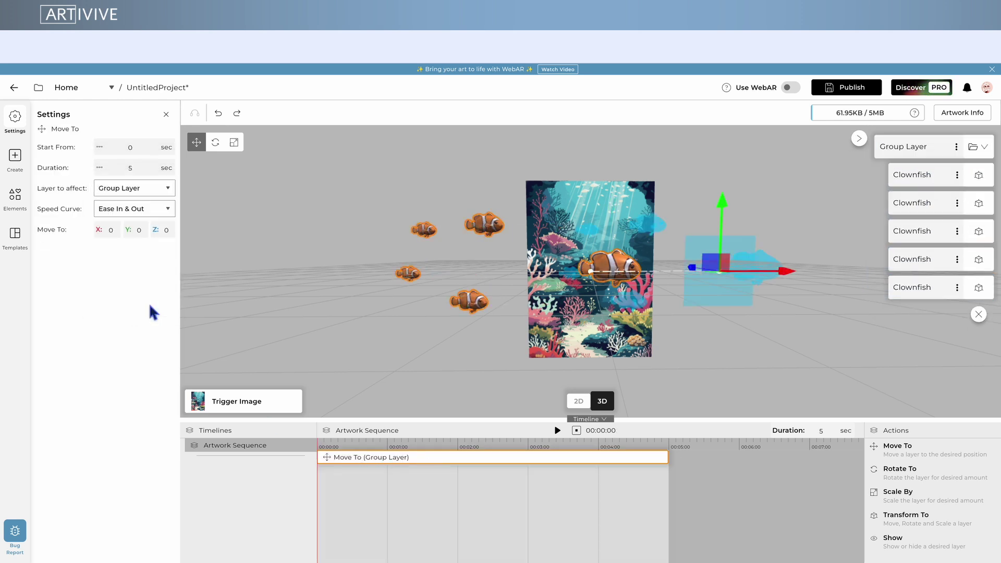
Step: Preview the grouped clownfish moving past the picture from an angled view and stop the playback
{"action": "left_click", "coordinate": [558, 431]}
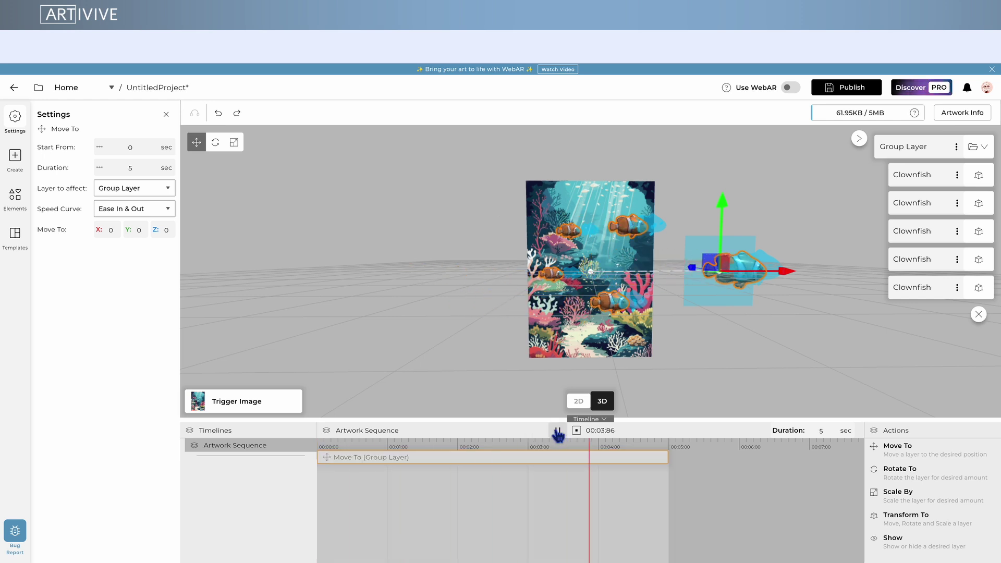
{"action": "left_click_drag", "start_coordinate": [774, 325], "coordinate": [758, 326]}
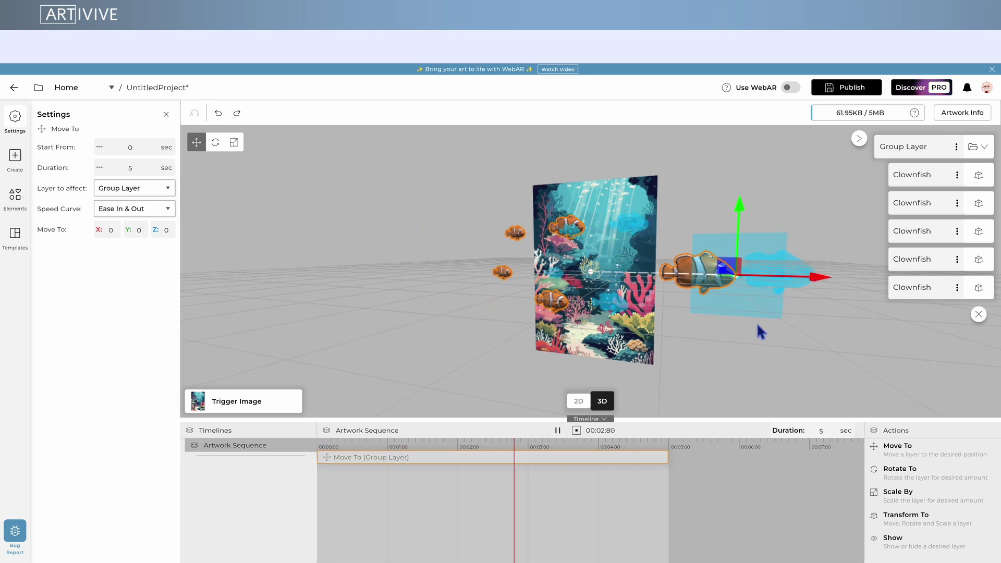
{"action": "scroll", "coordinate": [762, 338], "scroll_direction": "down", "scroll_amount": 3}
{"action": "left_click", "coordinate": [576, 431]}
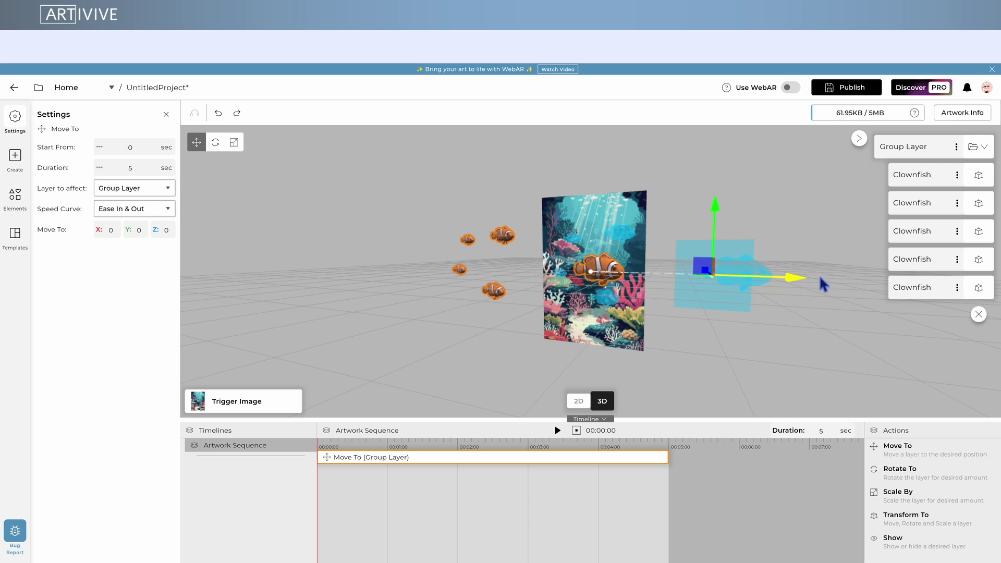
Step: Extend the Move To end position of Group Layer farther beyond the picture along the horizontal axis
{"action": "left_click_drag", "start_coordinate": [821, 278], "coordinate": [869, 295]}
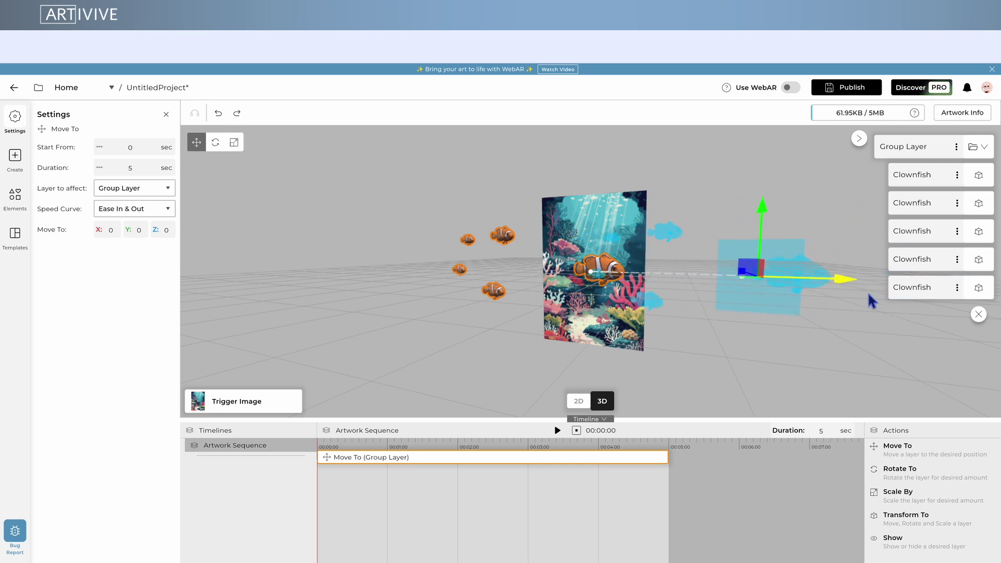
{"action": "left_click_drag", "start_coordinate": [722, 364], "coordinate": [805, 351]}
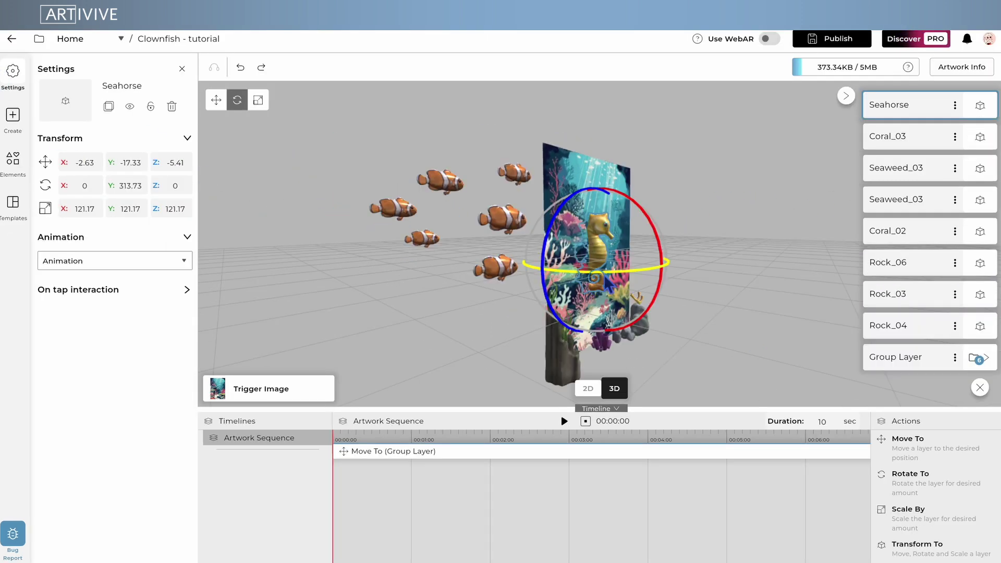
Step: Turn the Seahorse around its Y axis to about 276° and reposition it within the reef scene
{"action": "left_click_drag", "start_coordinate": [607, 282], "coordinate": [774, 266]}
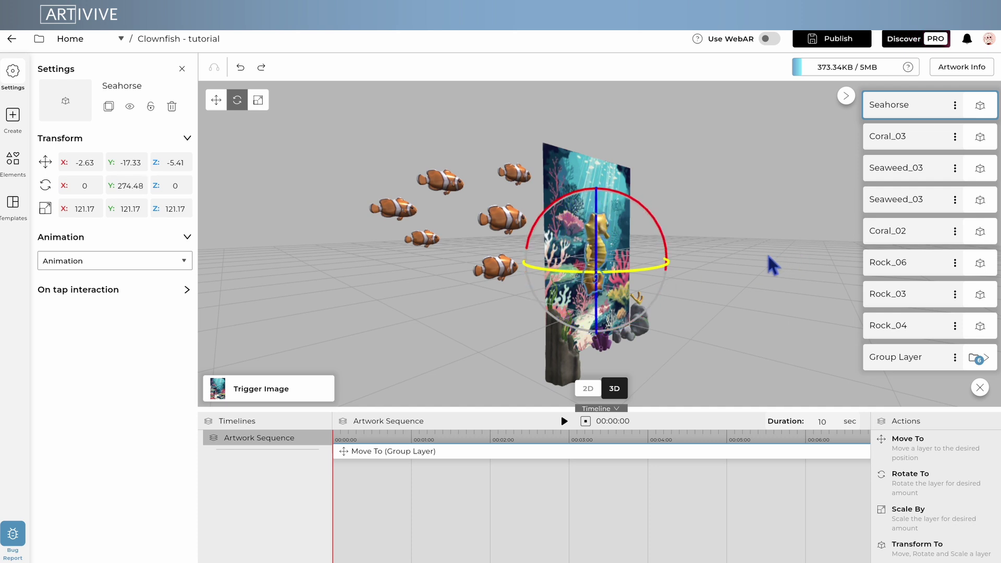
{"action": "left_click", "coordinate": [216, 100]}
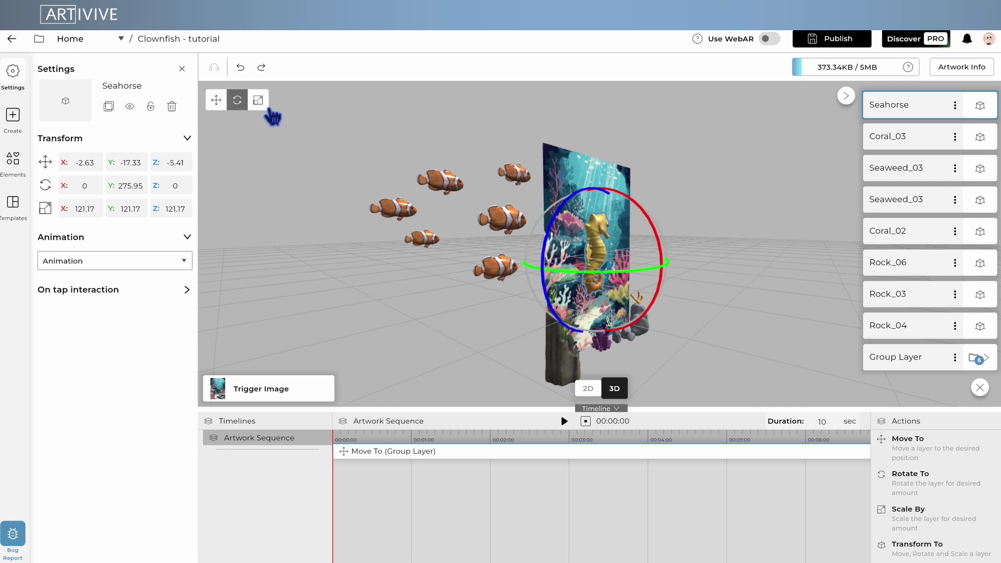
{"action": "left_click", "coordinate": [216, 100]}
{"action": "left_click_drag", "start_coordinate": [554, 252], "coordinate": [583, 257]}
{"action": "left_click", "coordinate": [590, 391]}
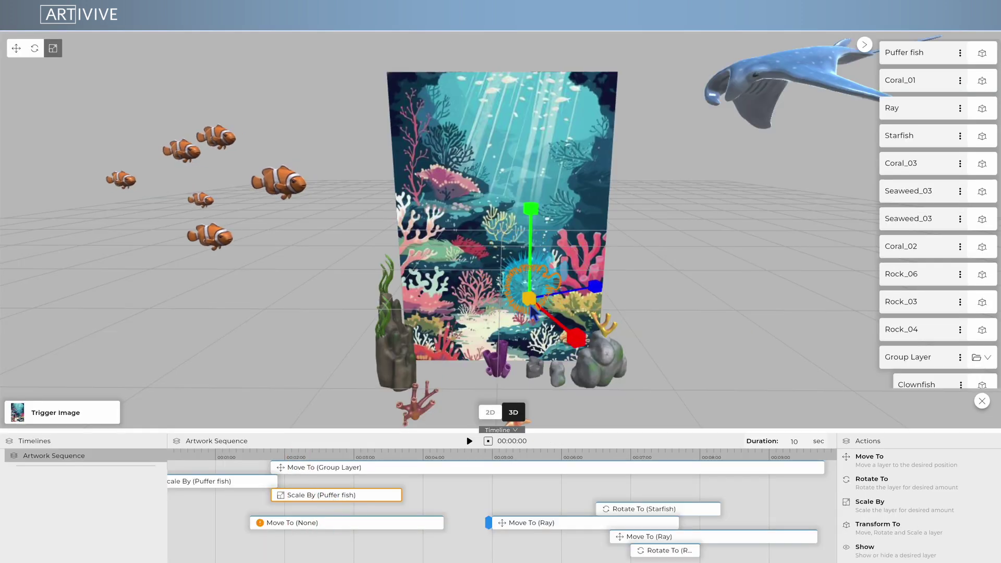
Step: Scrub the start of the Artwork Sequence and play it to preview the Puffer fish scaling
{"action": "left_click_drag", "start_coordinate": [168, 459], "coordinate": [179, 463]}
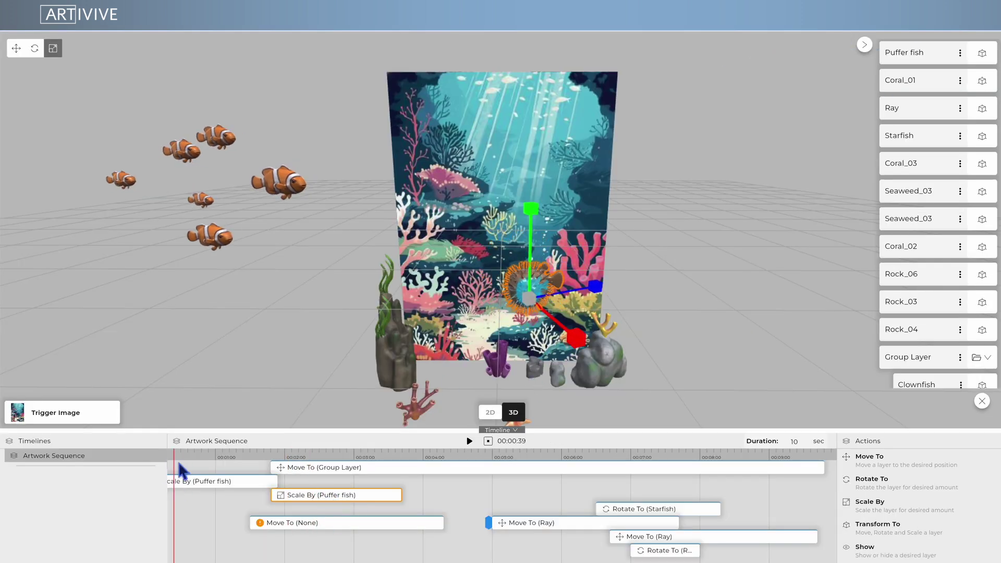
{"action": "left_click", "coordinate": [476, 446]}
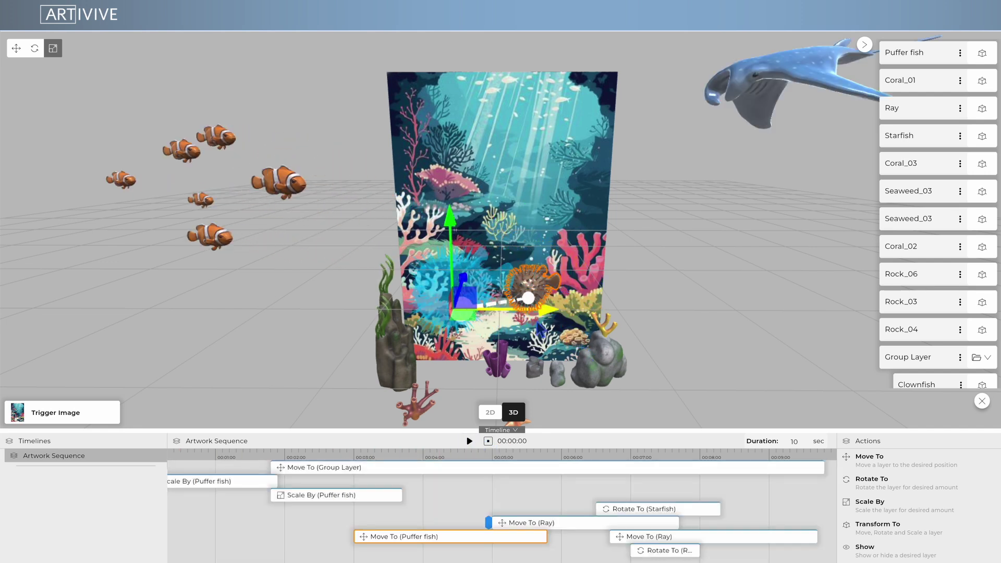
Step: Place the end position of the Puffer fish Move To action out beside the picture, below the clownfish group, and play the sequence
{"action": "left_click_drag", "start_coordinate": [328, 383], "coordinate": [810, 389]}
{"action": "left_click_drag", "start_coordinate": [805, 295], "coordinate": [756, 443]}
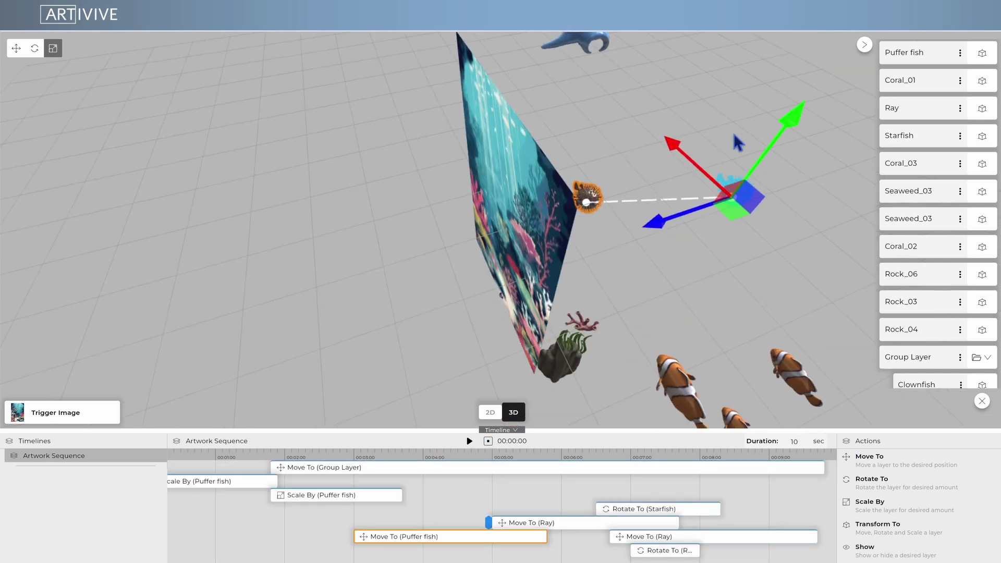
{"action": "left_click_drag", "start_coordinate": [677, 149], "coordinate": [241, 262]}
{"action": "left_click_drag", "start_coordinate": [415, 343], "coordinate": [451, 337]}
{"action": "left_click_drag", "start_coordinate": [558, 364], "coordinate": [543, 339]}
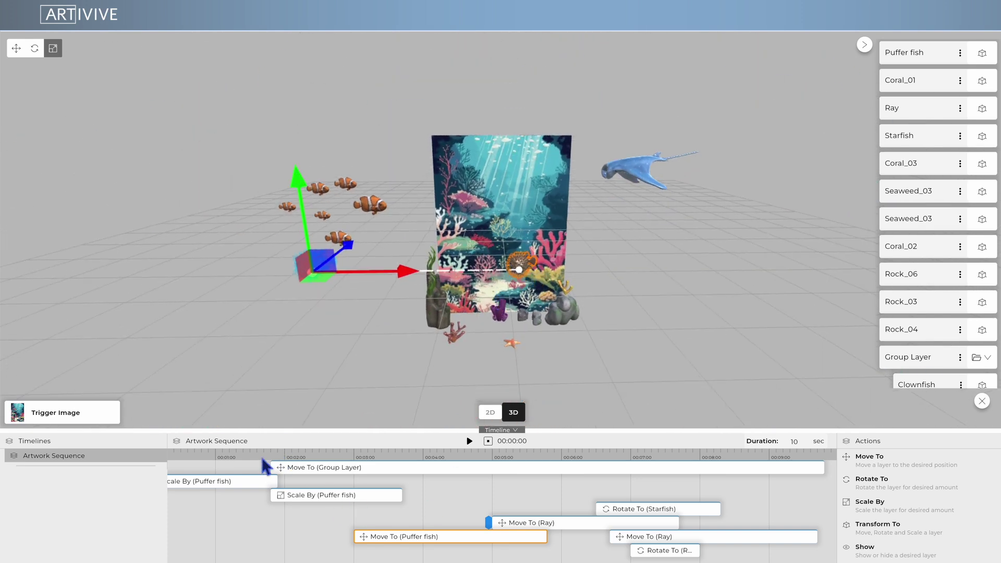
{"action": "left_click", "coordinate": [470, 441]}
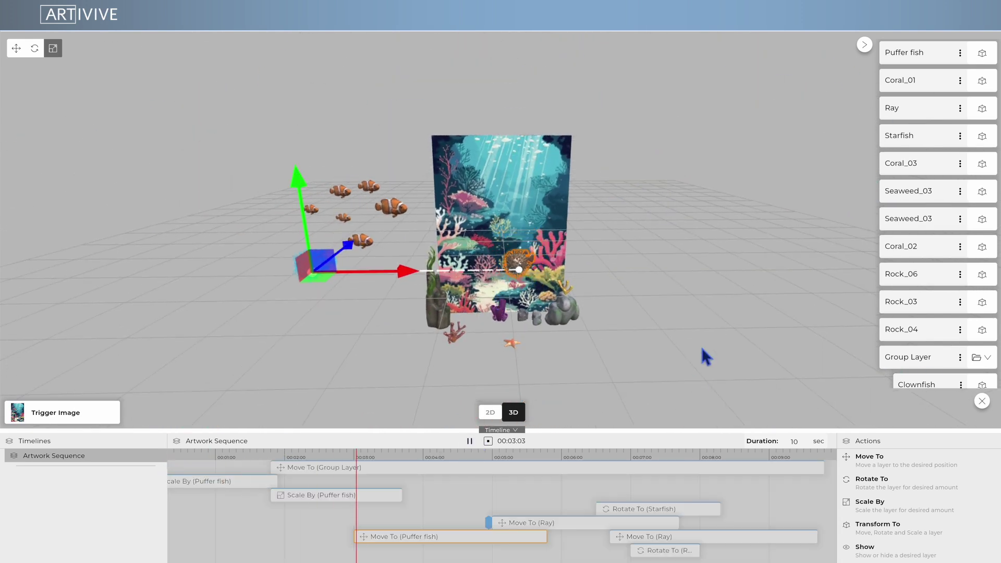